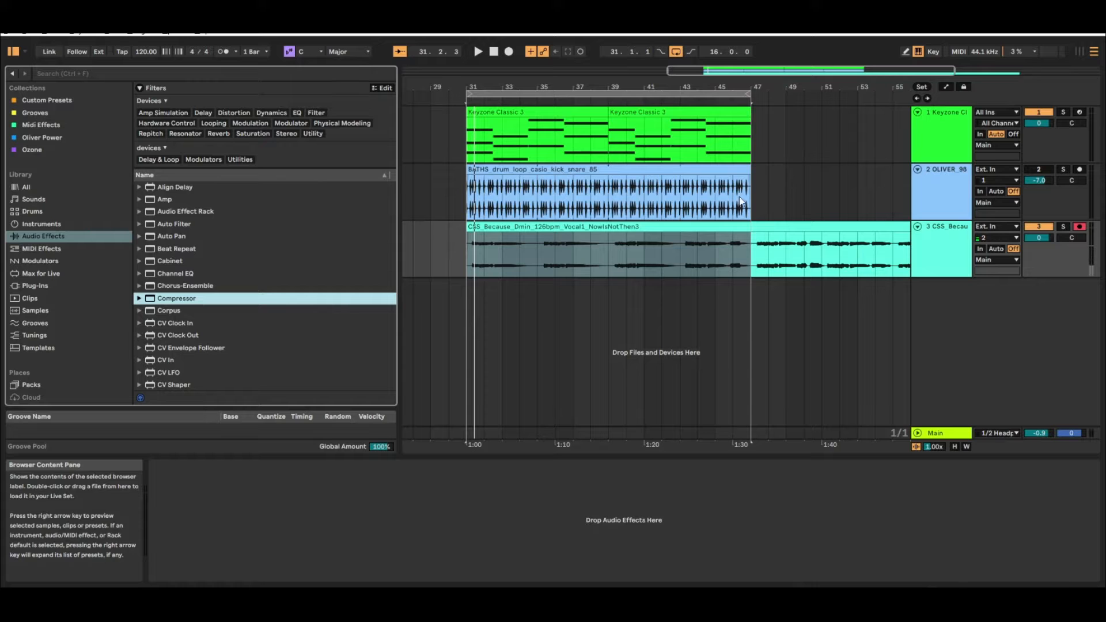
# Step: Play back the arrangement starting from the first Keyzone Classic chord clip
pyautogui.click(593, 113)
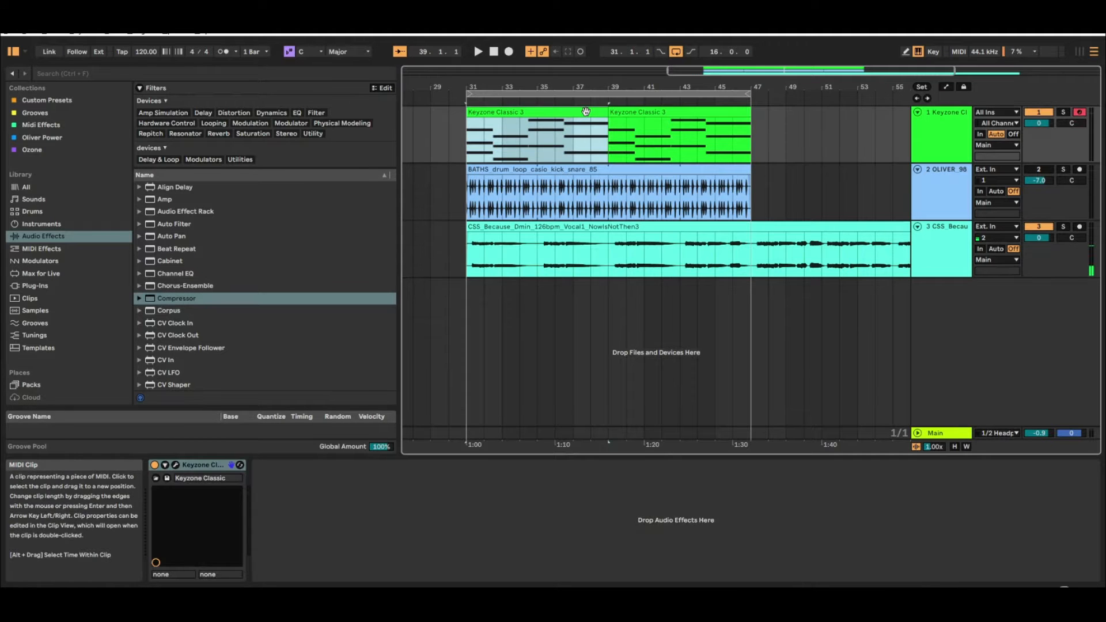
pyautogui.press('space')
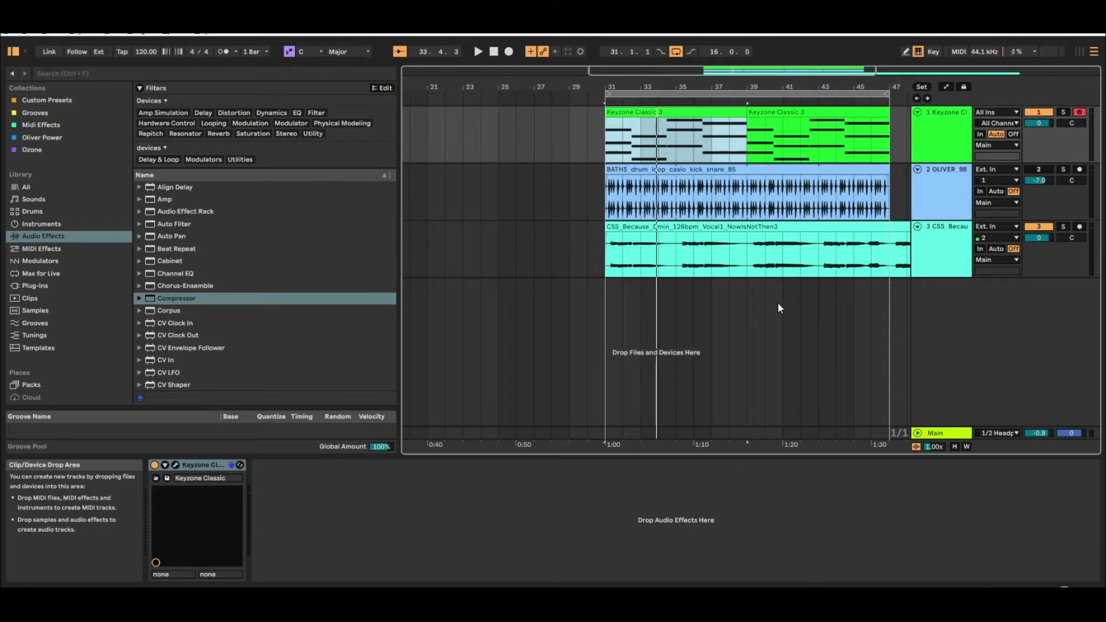
# Step: Search the audio effects for "vo" and add the Vocoder to the CSS_Because vocal track
pyautogui.hotkey('ctrl', 'f')
pyautogui.write('vo')
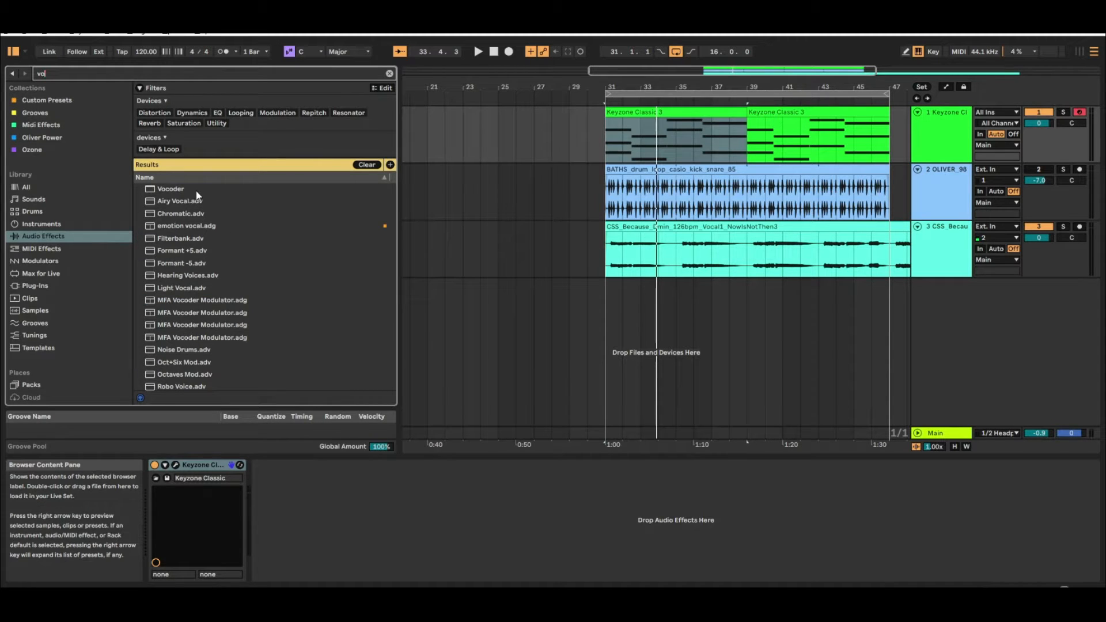
pyautogui.moveTo(163, 189); pyautogui.dragTo(628, 244)
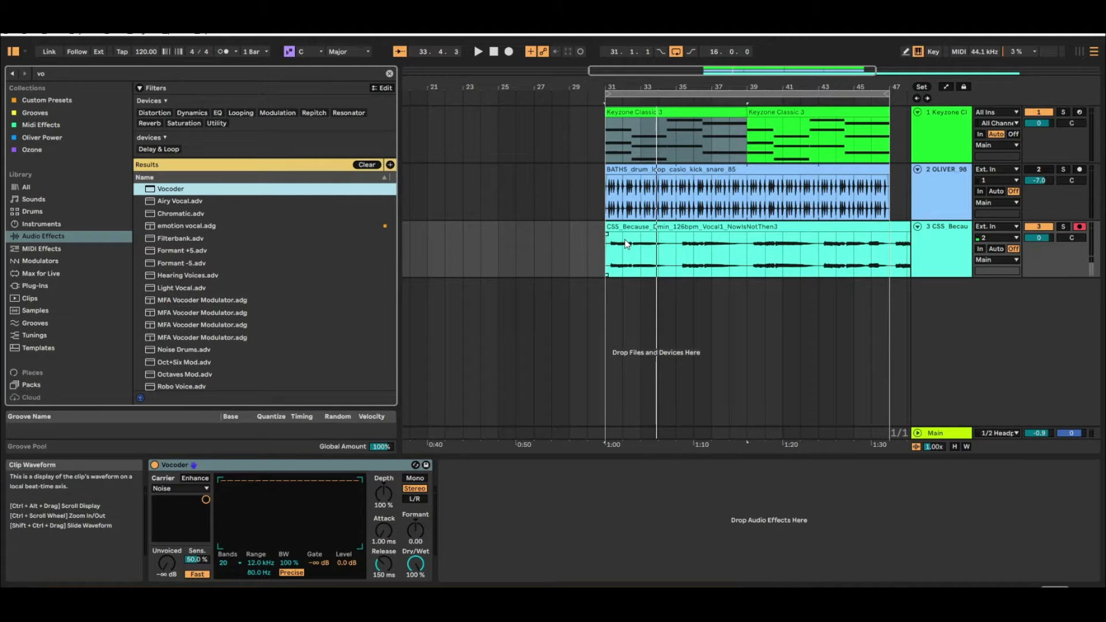
# Step: Audition the vocal through the Vocoder with its Noise carrier and stop playback
pyautogui.click(217, 469)
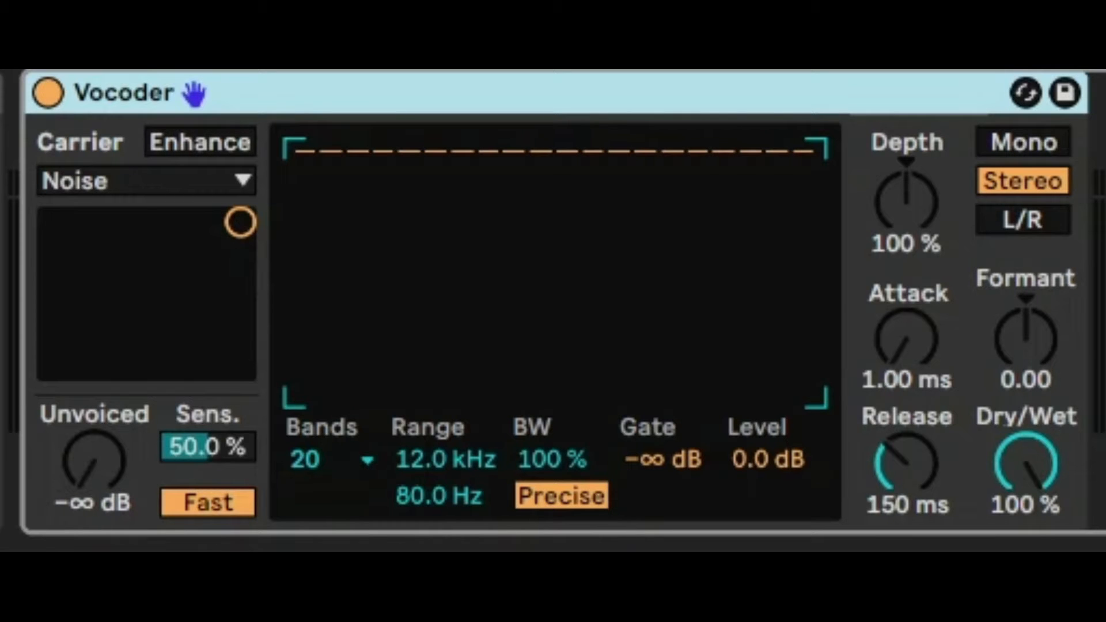
pyautogui.press('space')
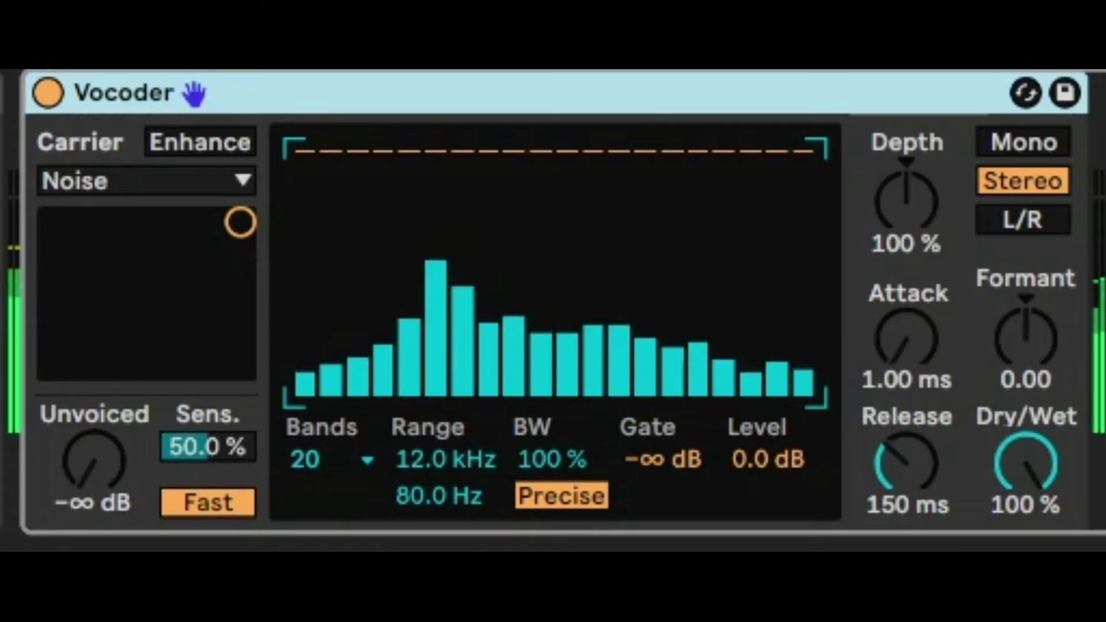
pyautogui.press('space')
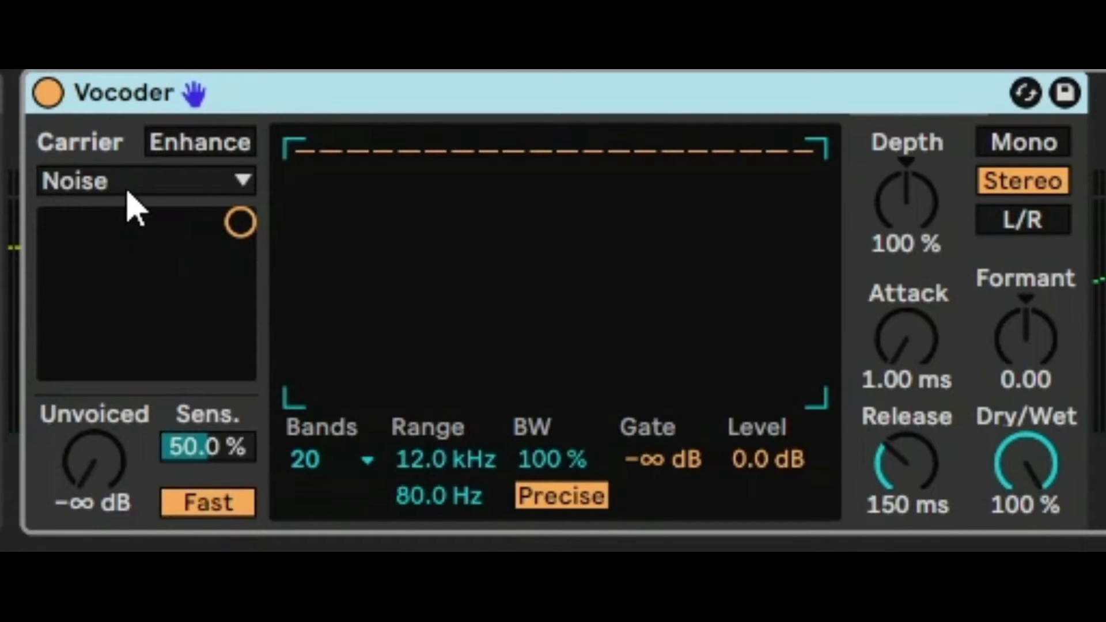
# Step: Set the Vocoder's carrier to External and take its audio from the 1-Keyzone Classic track
pyautogui.click(111, 173)
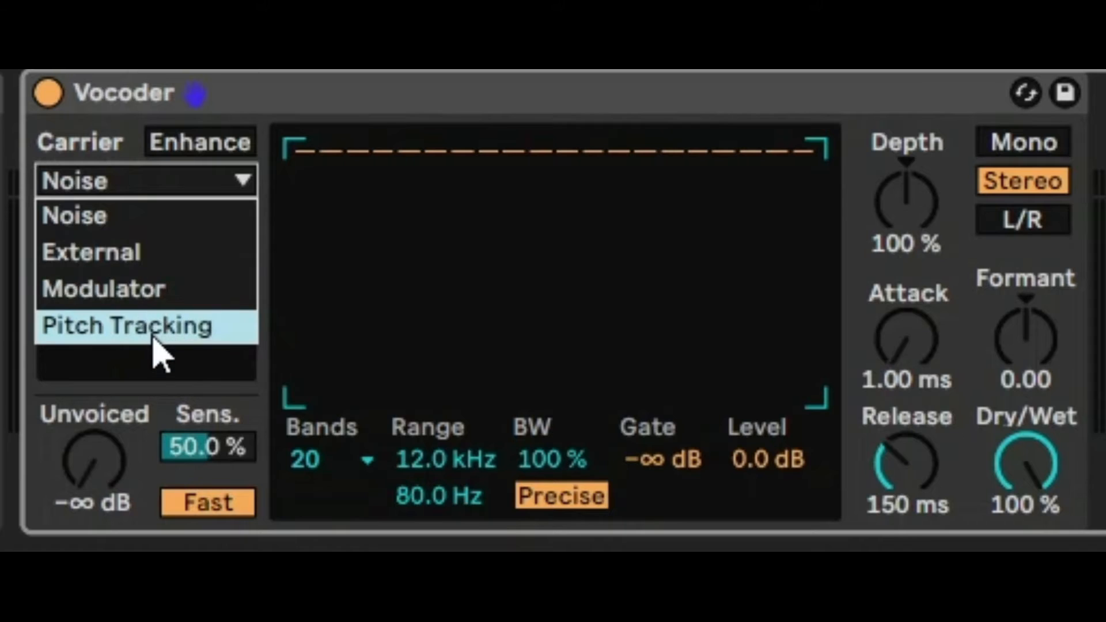
pyautogui.click(127, 280)
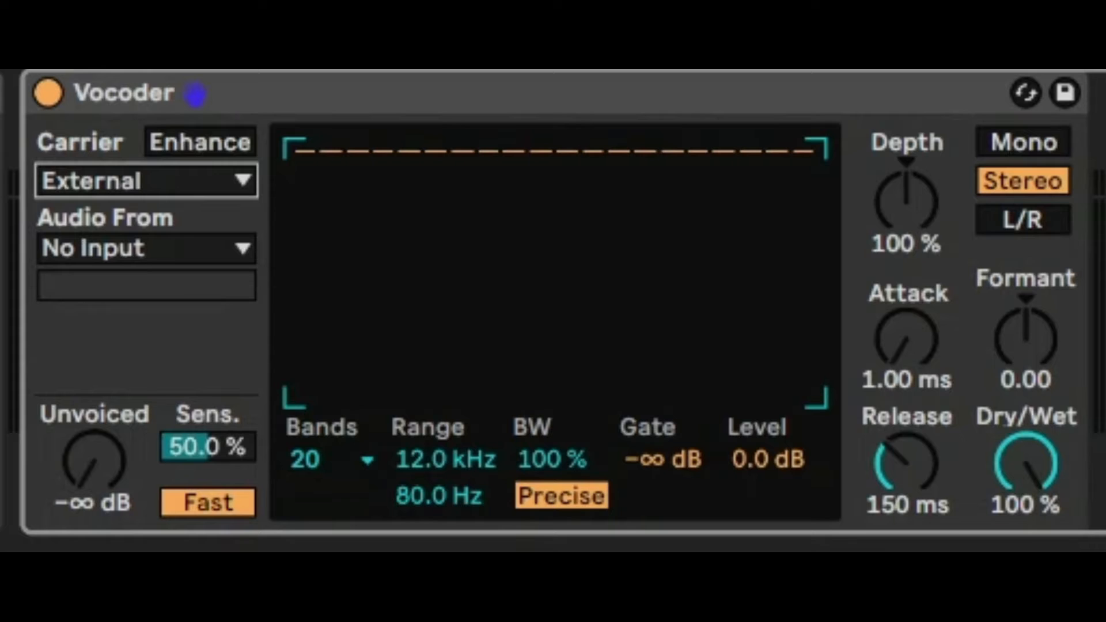
pyautogui.click(106, 256)
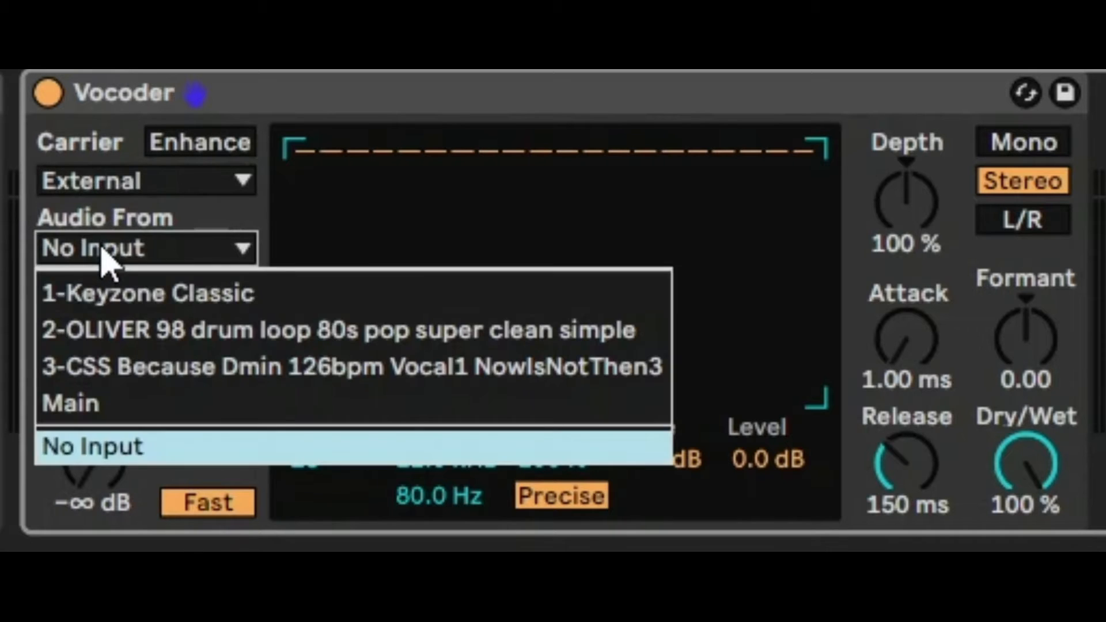
pyautogui.click(123, 305)
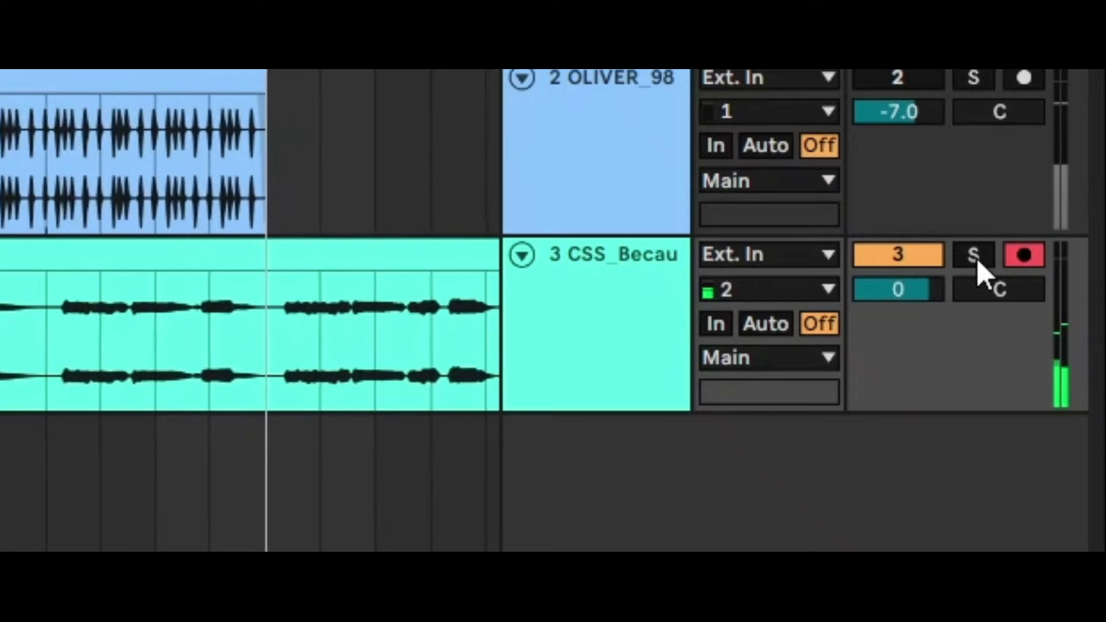
# Step: Solo the vocal track and set the Vocoder's output Level to 18 dB
pyautogui.click(974, 254)
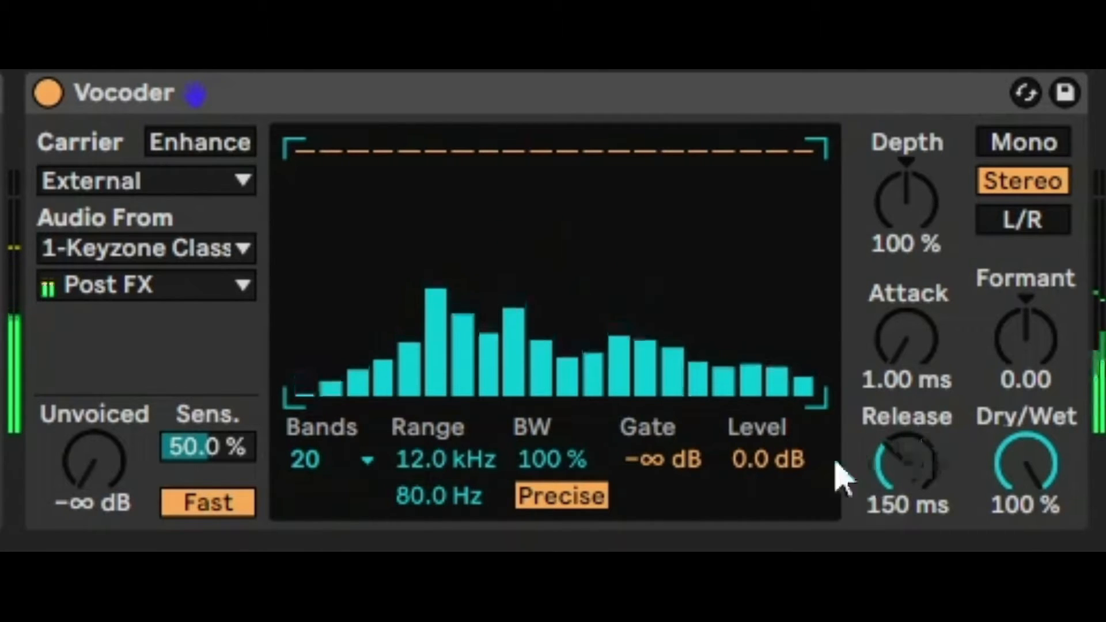
pyautogui.moveTo(767, 481); pyautogui.dragTo(766, 432)
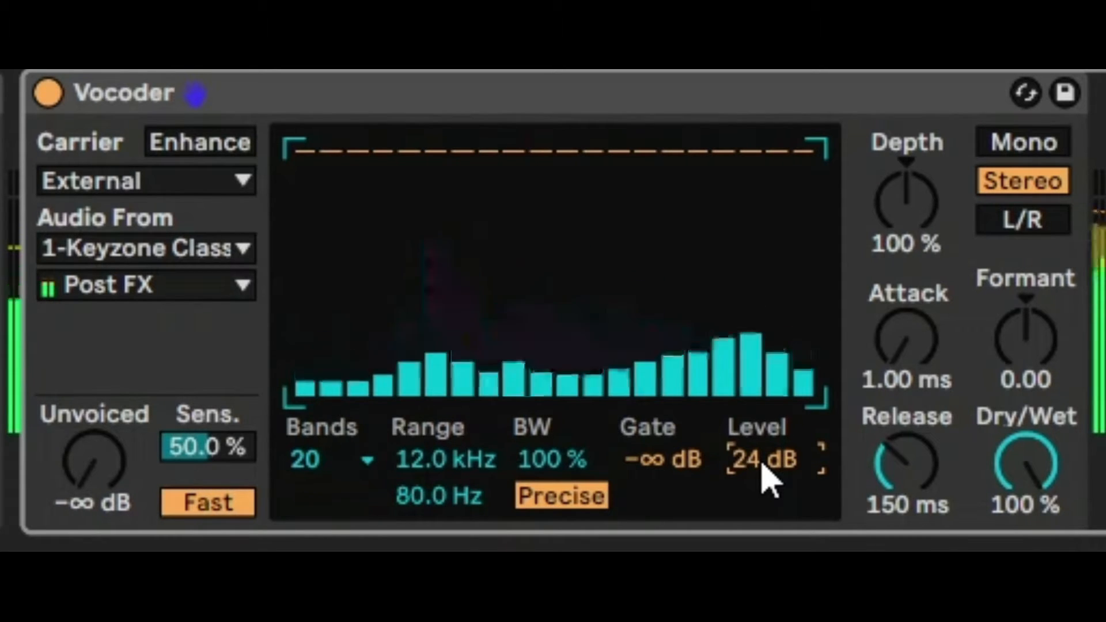
pyautogui.moveTo(767, 481); pyautogui.dragTo(766, 505)
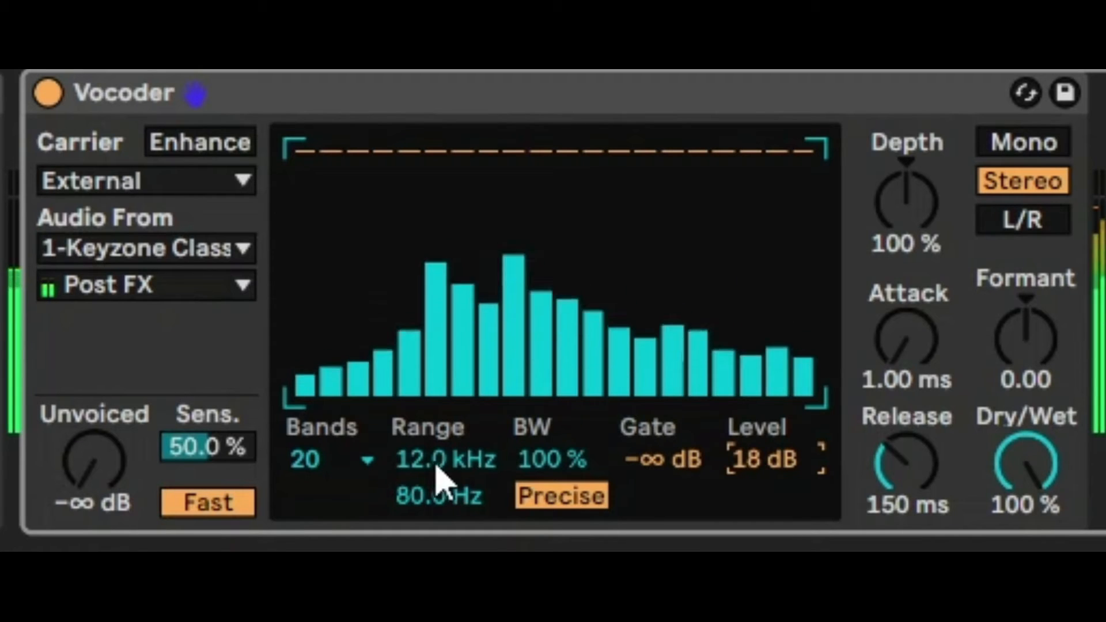
# Step: Try the Vocoder with 40 bands, and with 4 bands at a bandwidth of 26.3 %
pyautogui.click(345, 461)
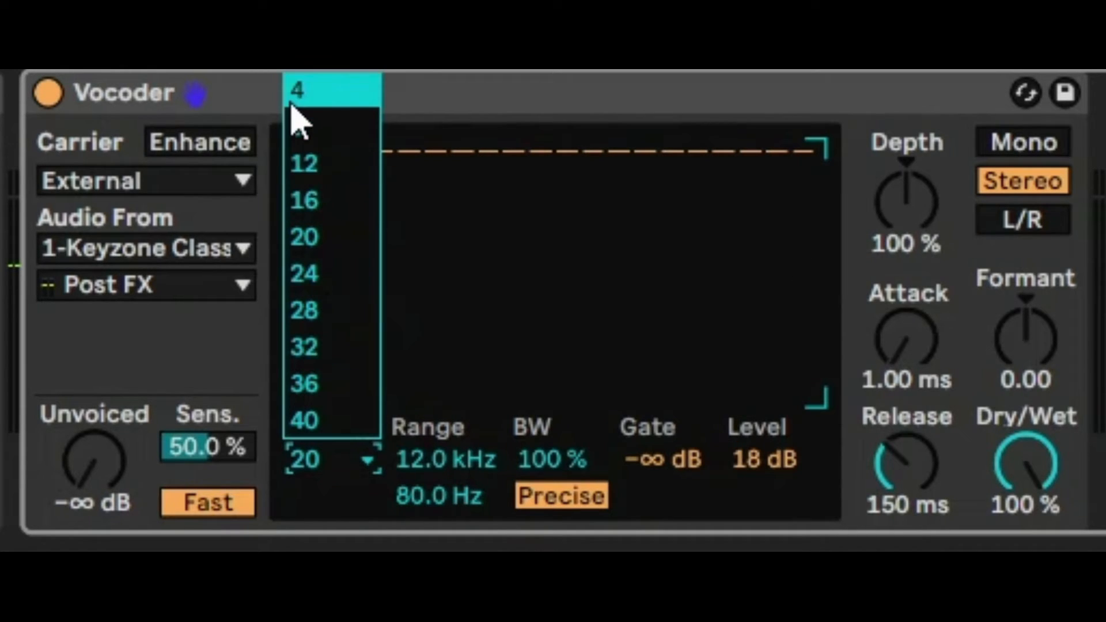
pyautogui.click(315, 452)
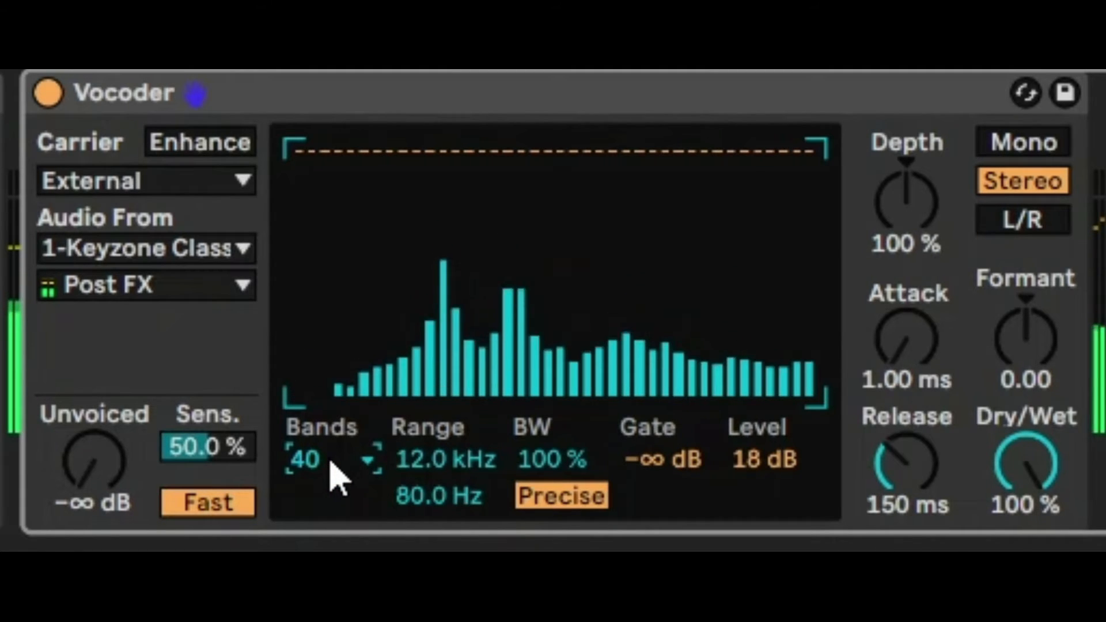
pyautogui.click(332, 462)
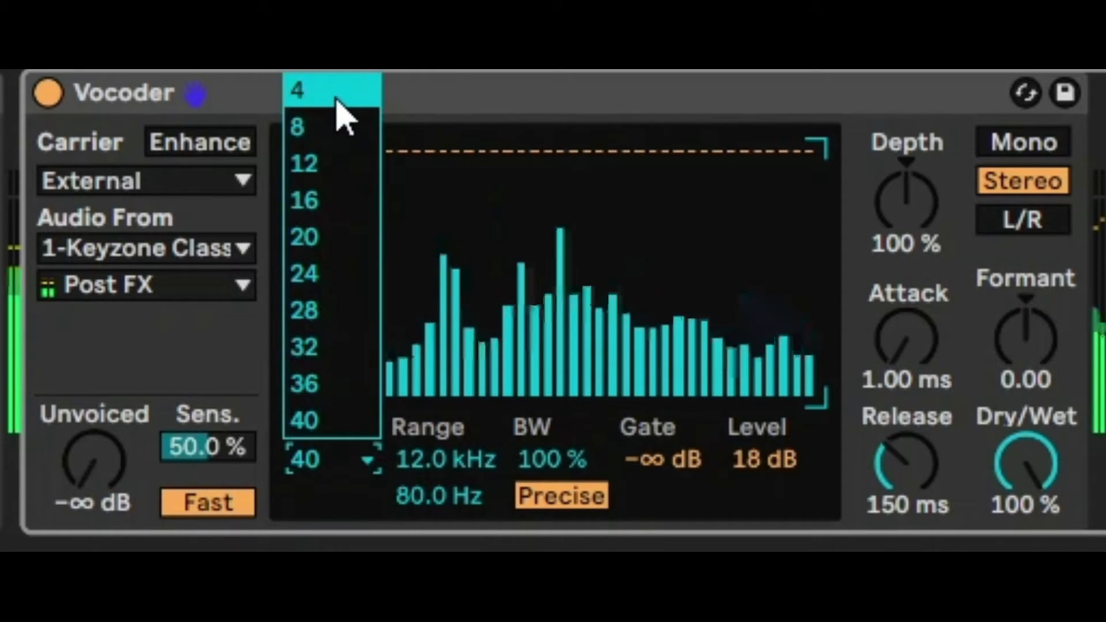
pyautogui.click(338, 99)
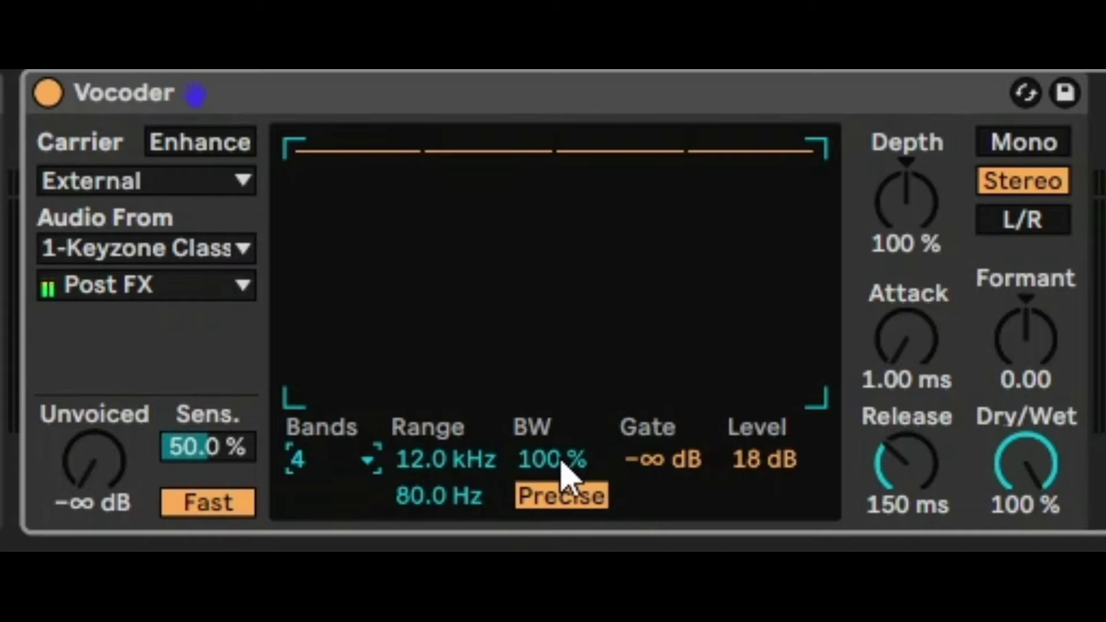
pyautogui.moveTo(565, 469); pyautogui.dragTo(566, 512)
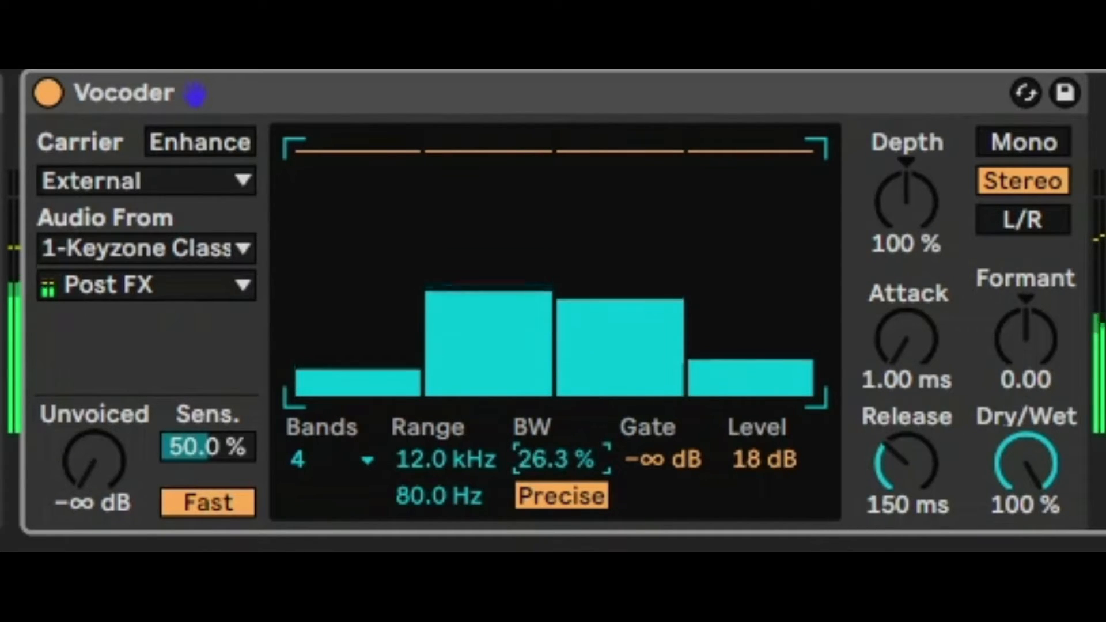
# Step: Set the Vocoder to 40 bands and reset its bandwidth to 100 %
pyautogui.click(356, 469)
pyautogui.click(338, 441)
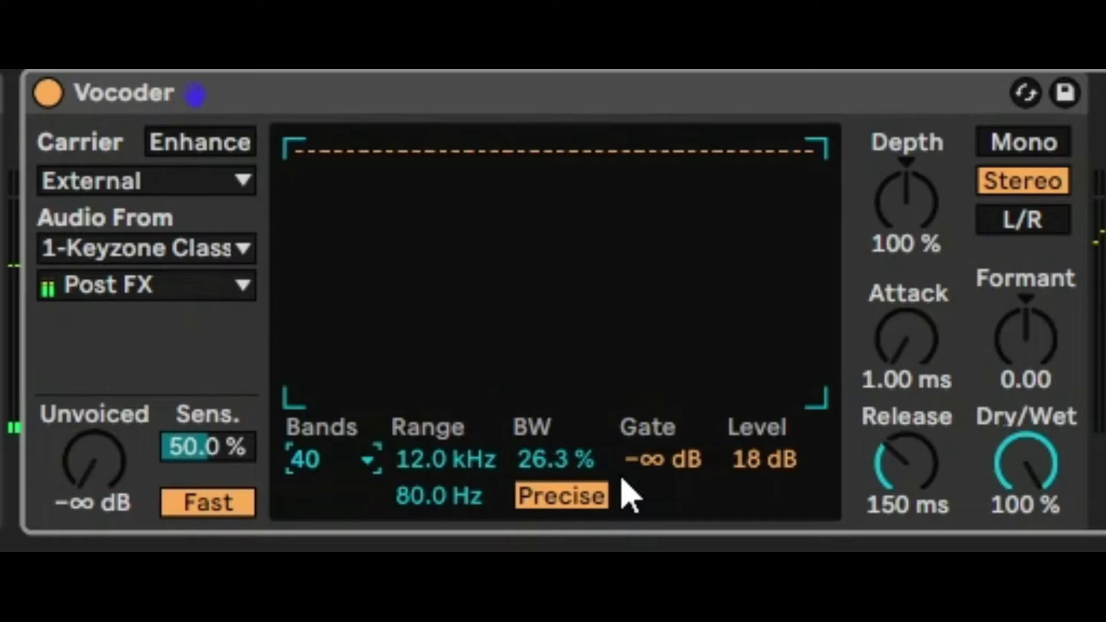
pyautogui.click(546, 472)
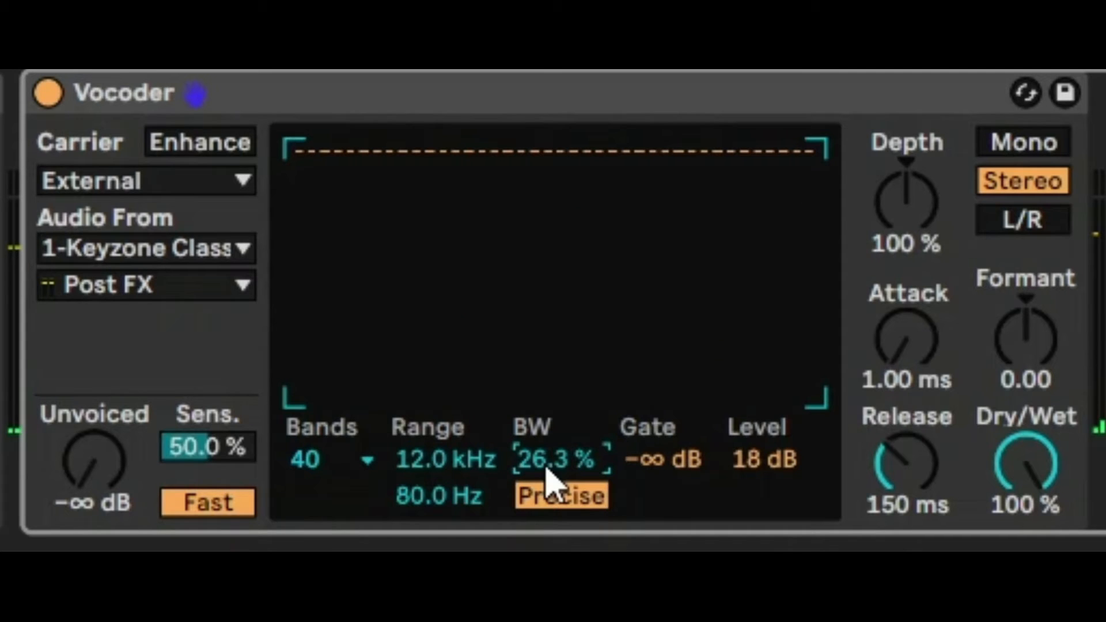
pyautogui.press('Delete')
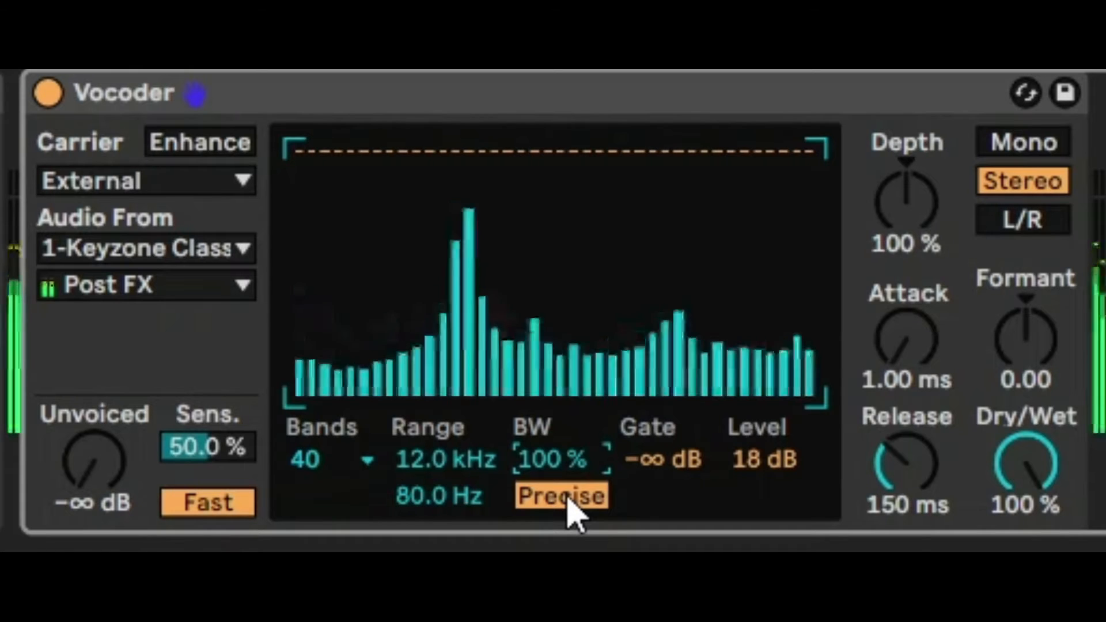
# Step: Compare the Precise and Retro filter modes and leave the Vocoder on Retro
pyautogui.click(567, 499)
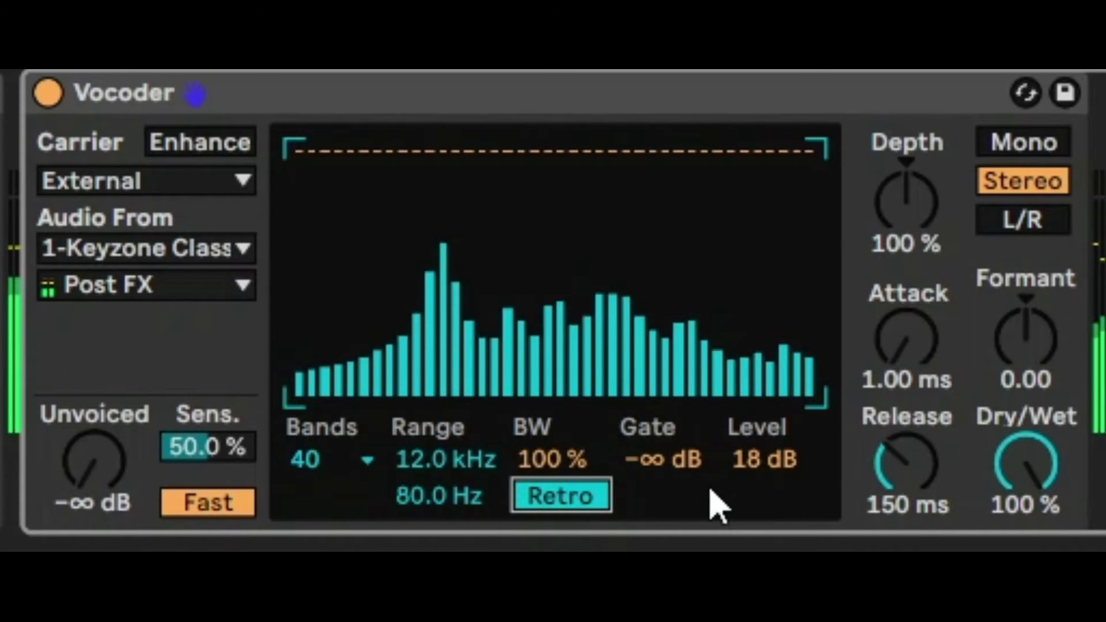
pyautogui.click(592, 499)
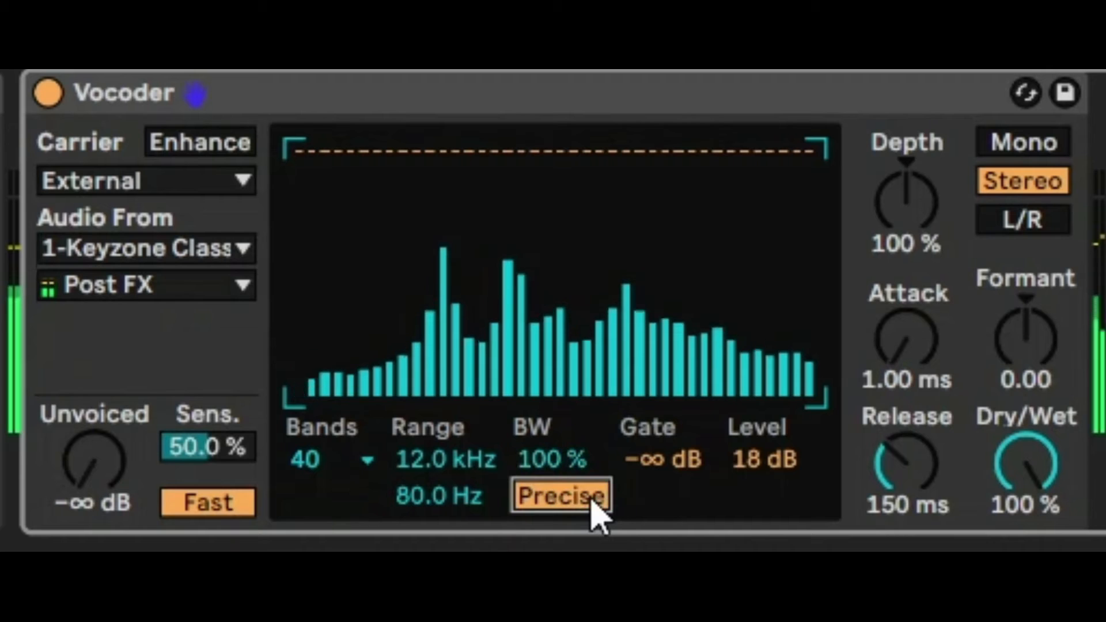
pyautogui.click(592, 499)
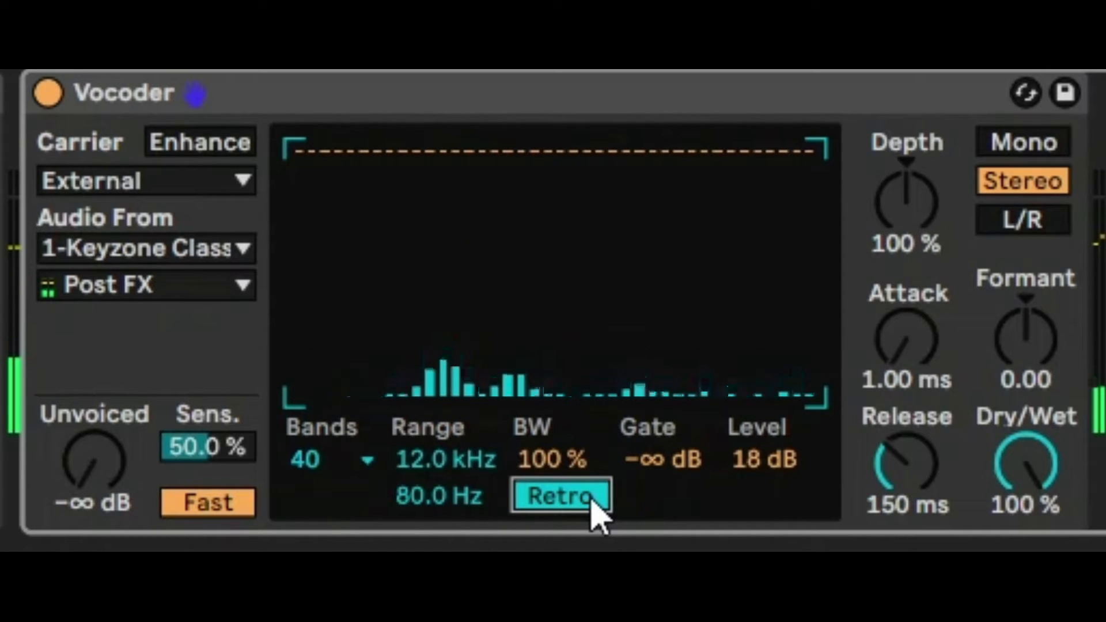
pyautogui.click(593, 499)
pyautogui.click(592, 499)
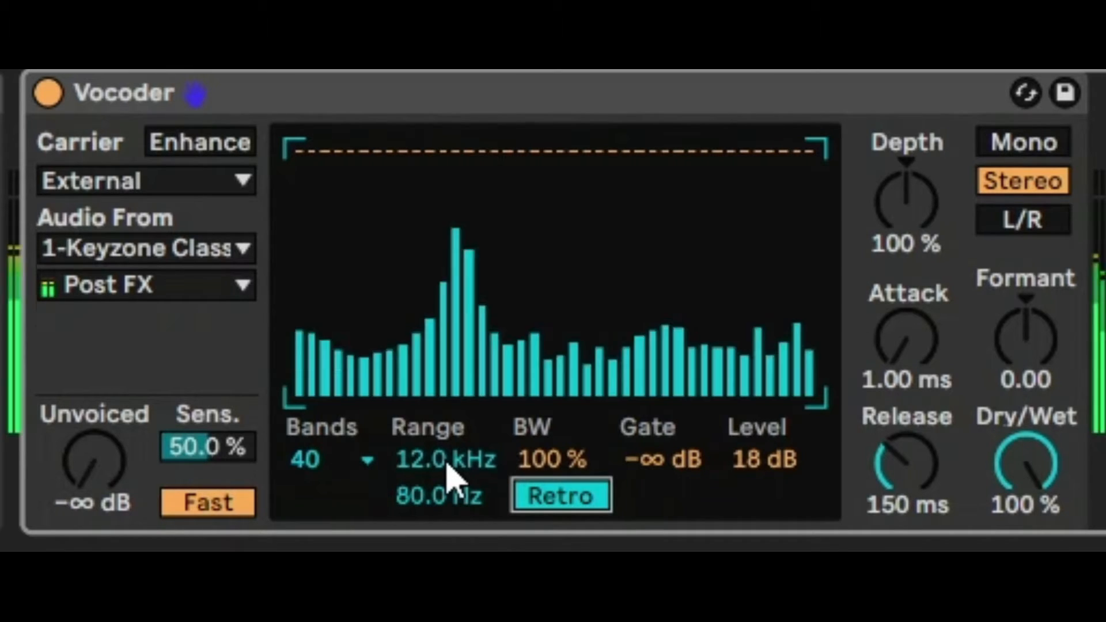
# Step: Try a narrower filter range with a lower limit of 757 Hz, and reset the range to 80 Hz and 12 kHz
pyautogui.moveTo(451, 500)
pyautogui.mouseDown()
pyautogui.moveTo(451, 435)
pyautogui.moveTo(445, 503)
pyautogui.mouseUp()
pyautogui.click(446, 459)
pyautogui.doubleClick(444, 465)
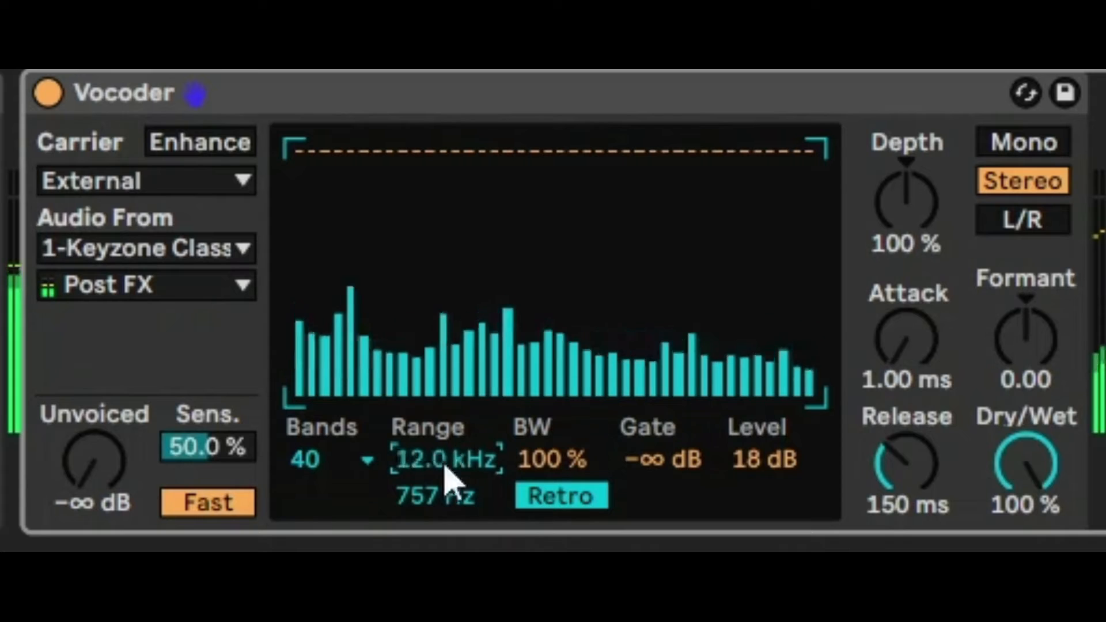
pyautogui.doubleClick(435, 494)
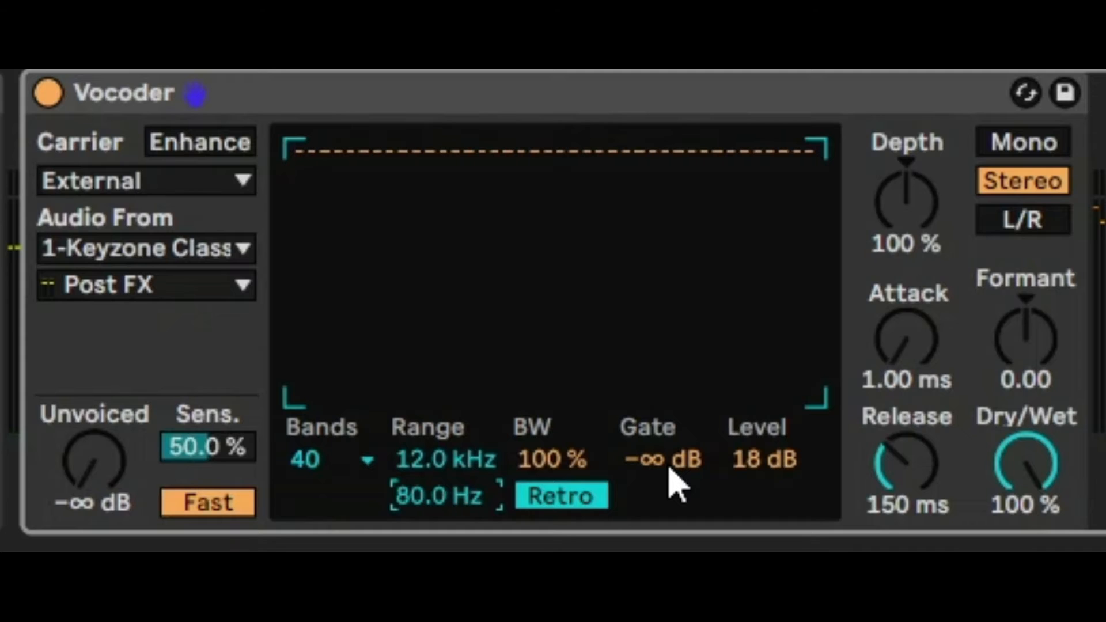
# Step: Set the Vocoder's Gate threshold to -23 dB and its output Level to 24 dB
pyautogui.moveTo(669, 467); pyautogui.dragTo(669, 427)
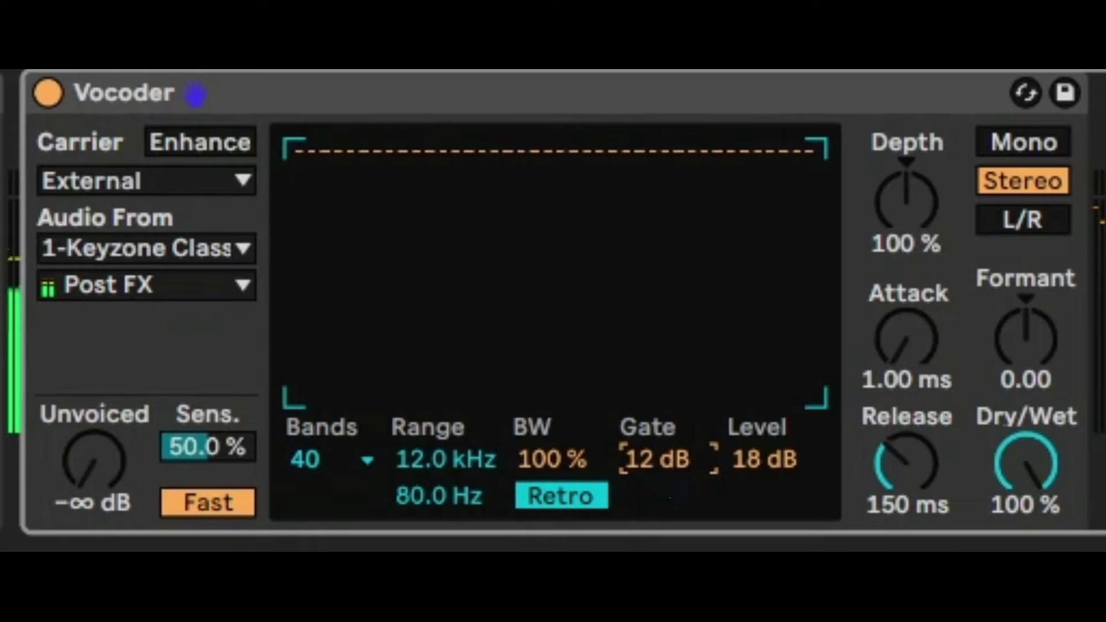
pyautogui.moveTo(657, 459)
pyautogui.mouseDown()
pyautogui.moveTo(672, 482)
pyautogui.moveTo(672, 469)
pyautogui.mouseUp()
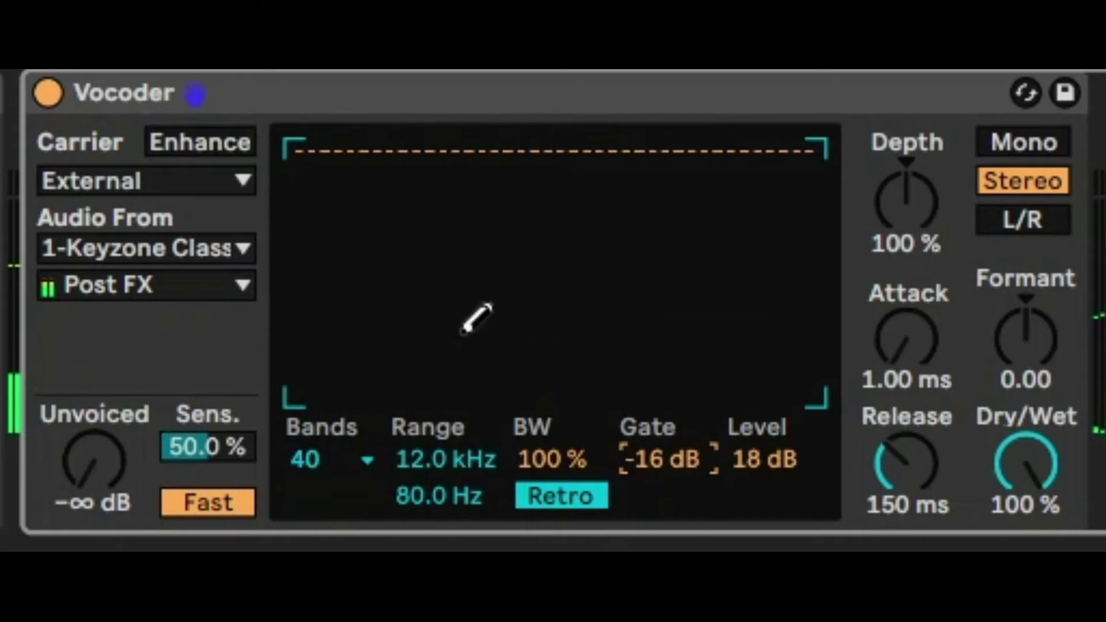
pyautogui.moveTo(684, 477); pyautogui.dragTo(684, 497)
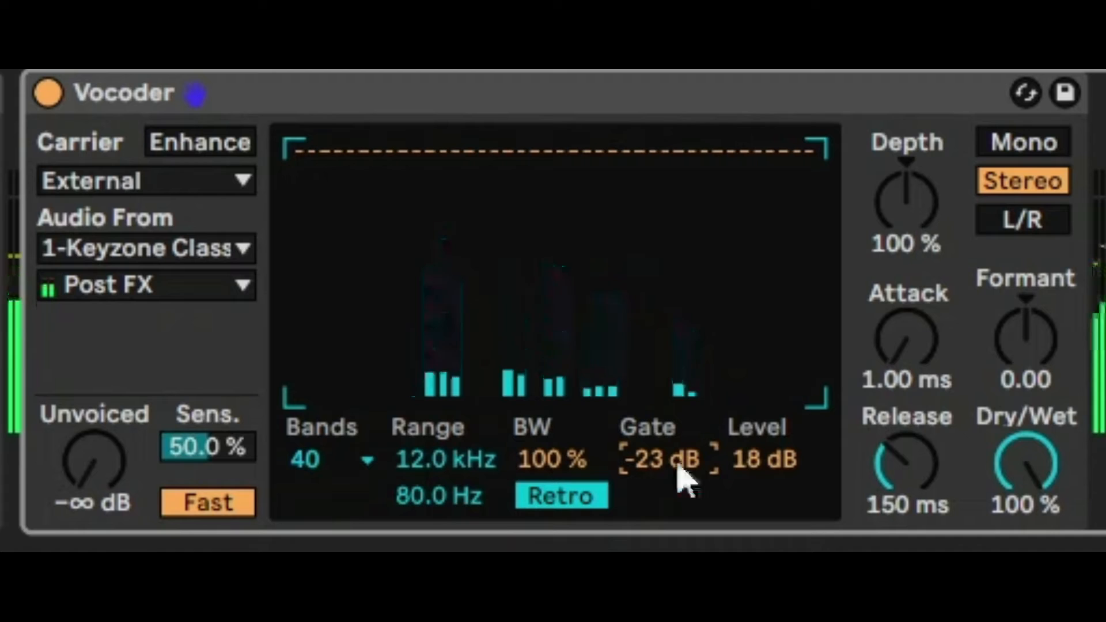
pyautogui.moveTo(746, 477); pyautogui.dragTo(747, 467)
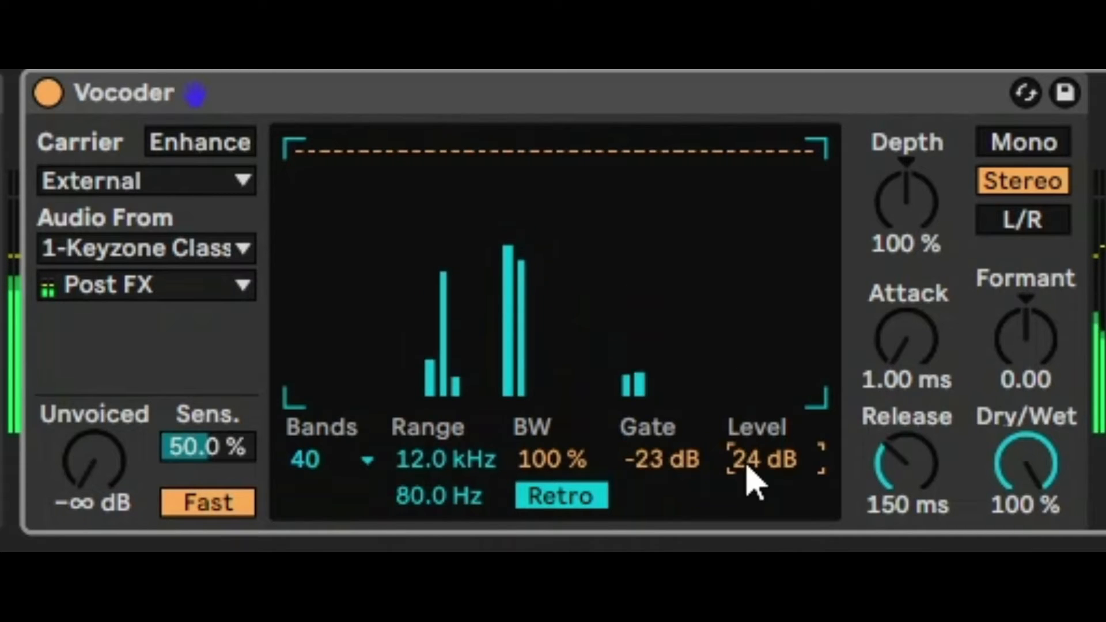
# Step: Try a Dry/Wet mix of 82 % on the Vocoder and reset it to 100 %
pyautogui.click(1038, 482)
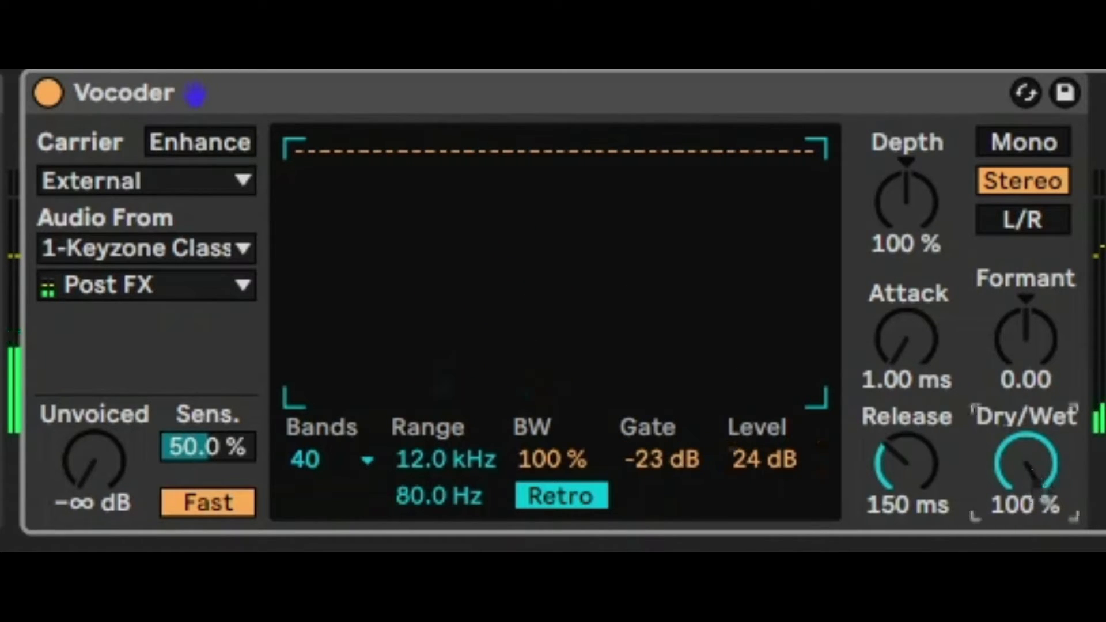
pyautogui.moveTo(1037, 482); pyautogui.dragTo(1038, 490)
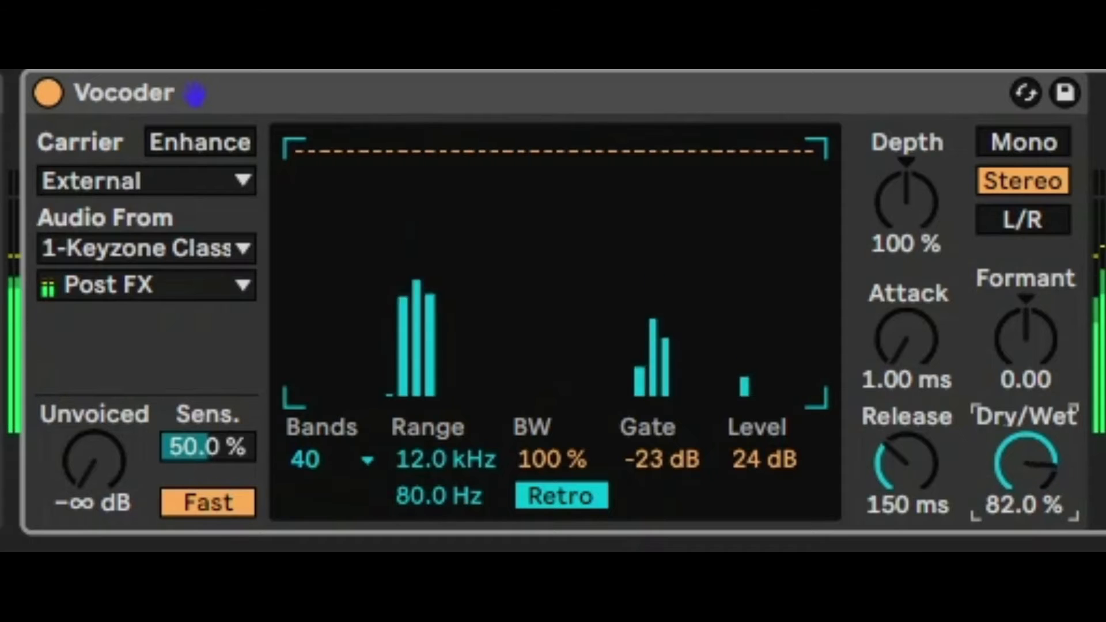
pyautogui.doubleClick(1025, 472)
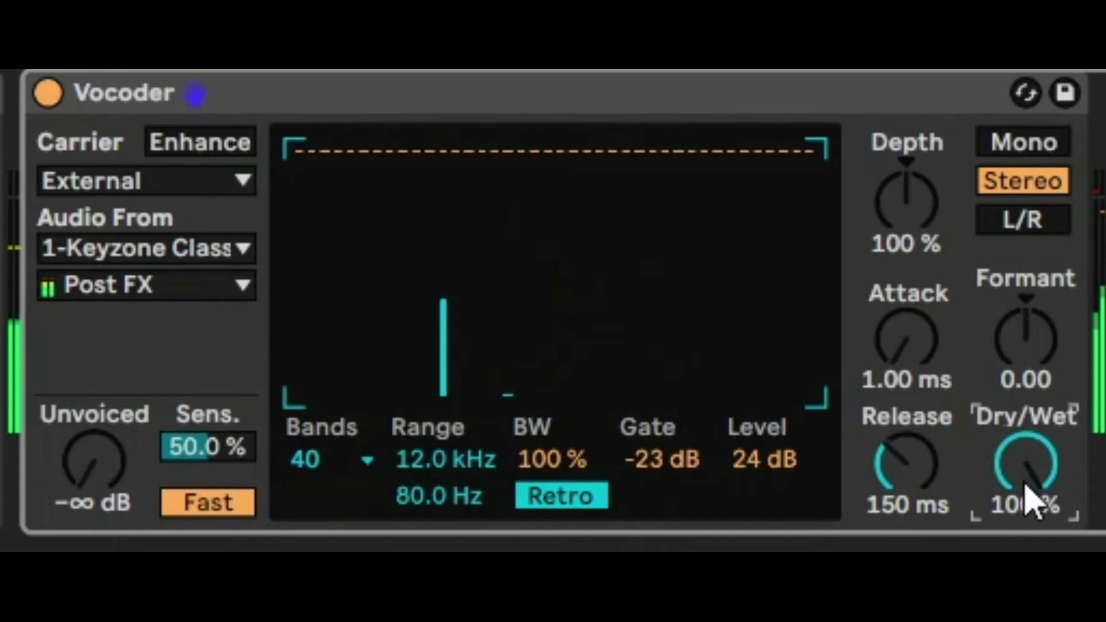
# Step: Lower the Vocoder's Dry/Wet mix to 79 % and set the Gate threshold to -∞ dB
pyautogui.click(1027, 491)
pyautogui.moveTo(1026, 490); pyautogui.dragTo(1025, 513)
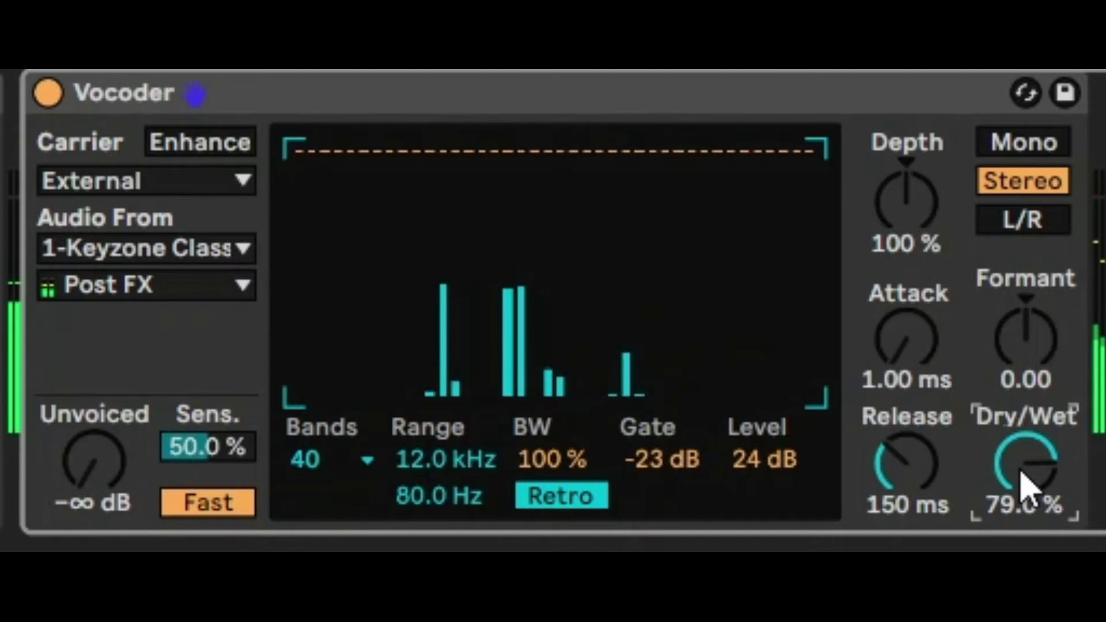
pyautogui.moveTo(683, 484); pyautogui.dragTo(683, 519)
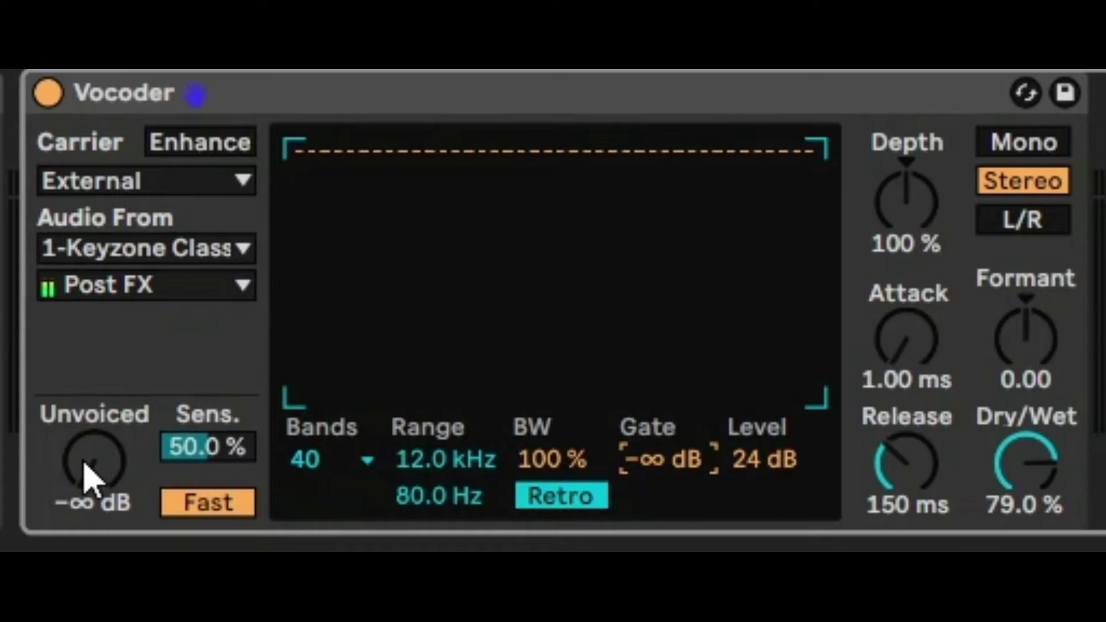
# Step: Try Unvoiced levels of -17 dB and -31 dB, settle on -41 dB, and set the unvoiced sensitivity to 100 %
pyautogui.moveTo(109, 489); pyautogui.dragTo(101, 536)
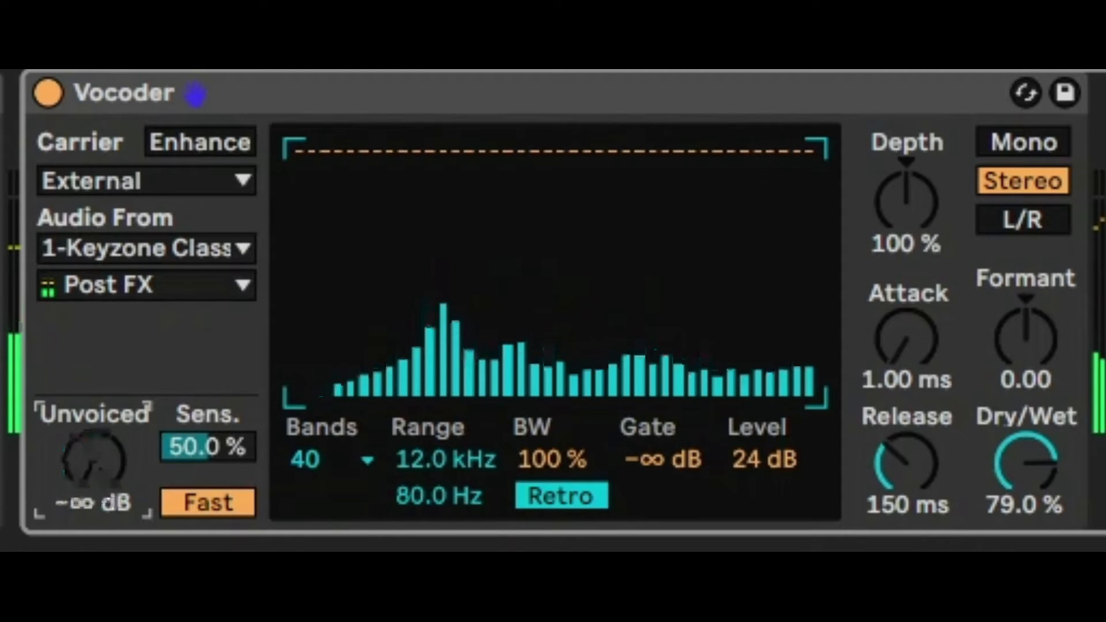
pyautogui.moveTo(101, 469); pyautogui.dragTo(100, 403)
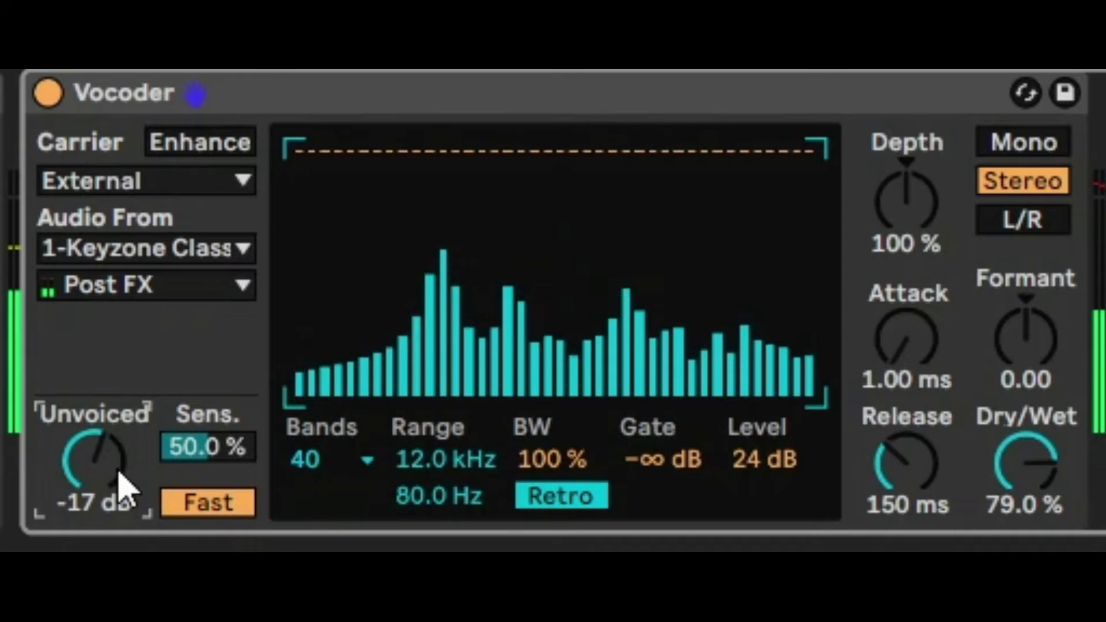
pyautogui.moveTo(129, 487); pyautogui.dragTo(130, 527)
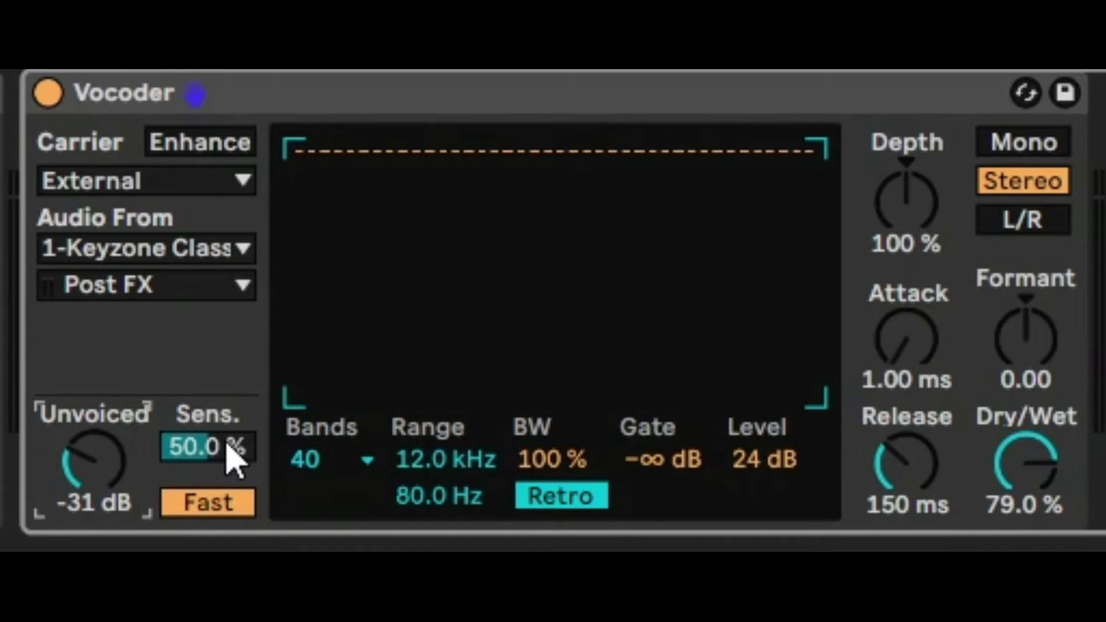
pyautogui.moveTo(226, 442); pyautogui.dragTo(226, 358)
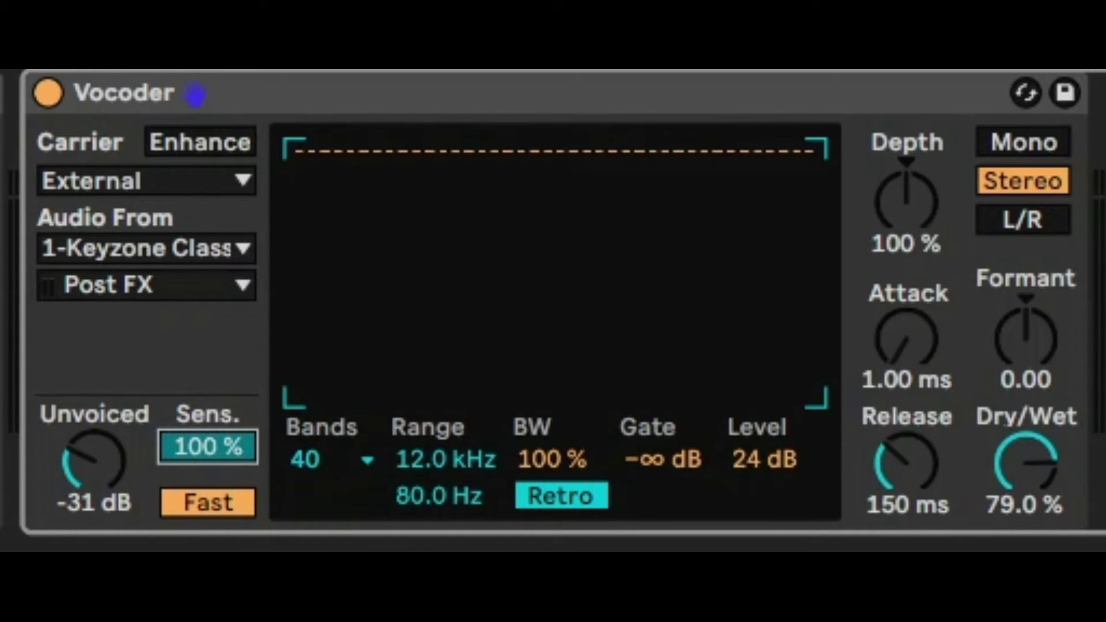
pyautogui.moveTo(94, 461); pyautogui.dragTo(94, 485)
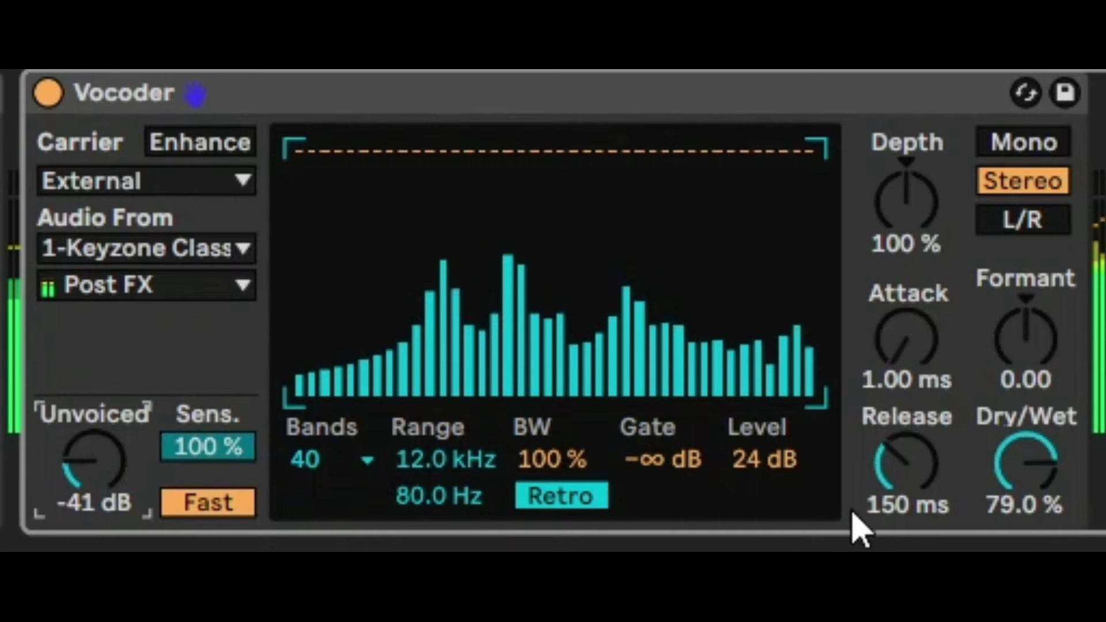
# Step: Return the Dry/Wet mix to 100 % and set the unvoiced sensitivity to 39.8 %
pyautogui.click(1045, 474)
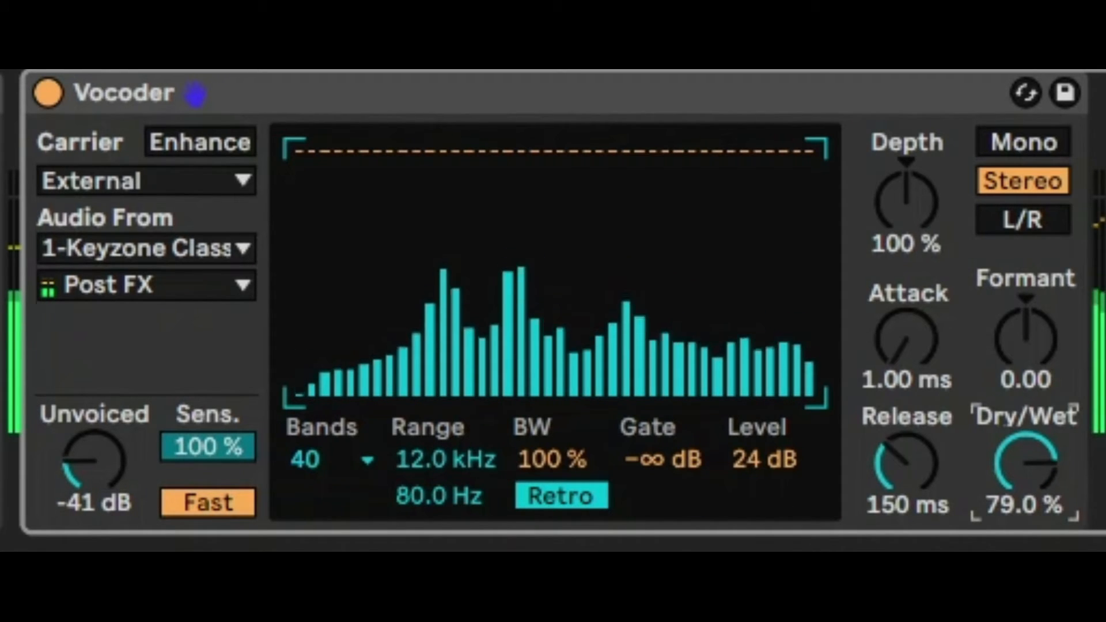
pyautogui.moveTo(1045, 474); pyautogui.dragTo(1045, 452)
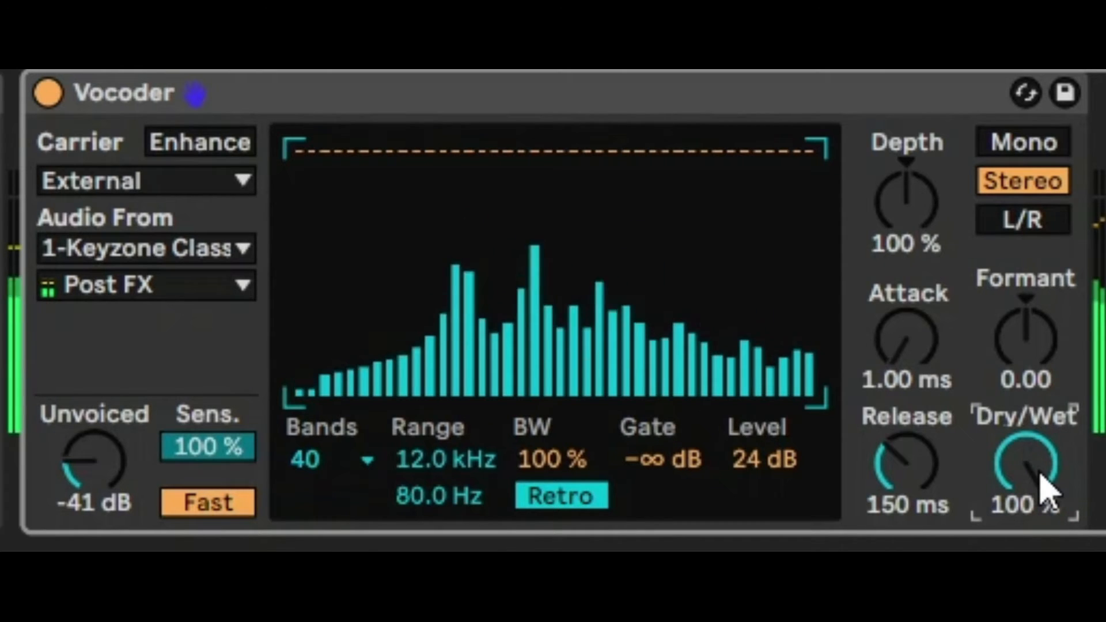
pyautogui.moveTo(223, 452); pyautogui.dragTo(222, 515)
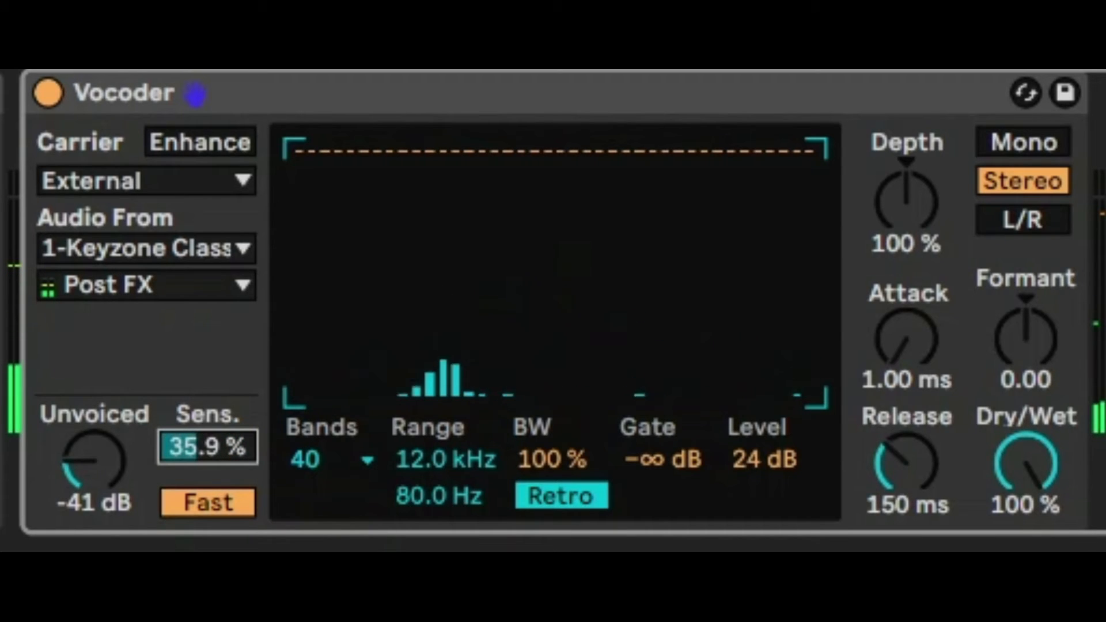
pyautogui.moveTo(222, 452)
pyautogui.mouseDown()
pyautogui.moveTo(223, 438)
pyautogui.moveTo(222, 447)
pyautogui.mouseUp()
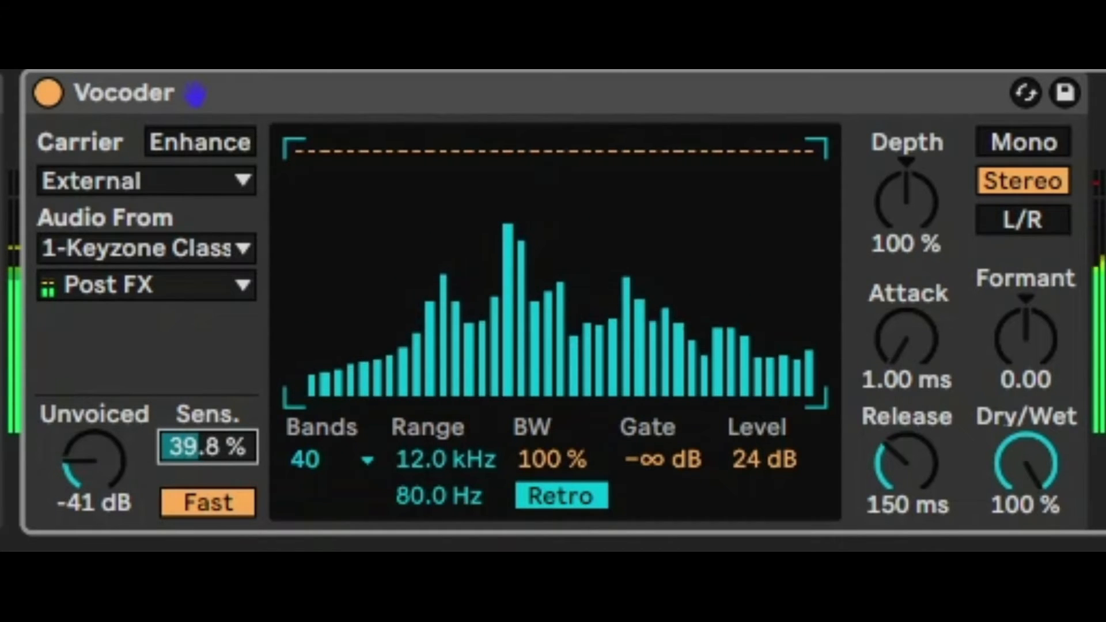
# Step: Compare the Slow and Fast unvoiced detection modes and leave the Vocoder on Slow
pyautogui.click(216, 504)
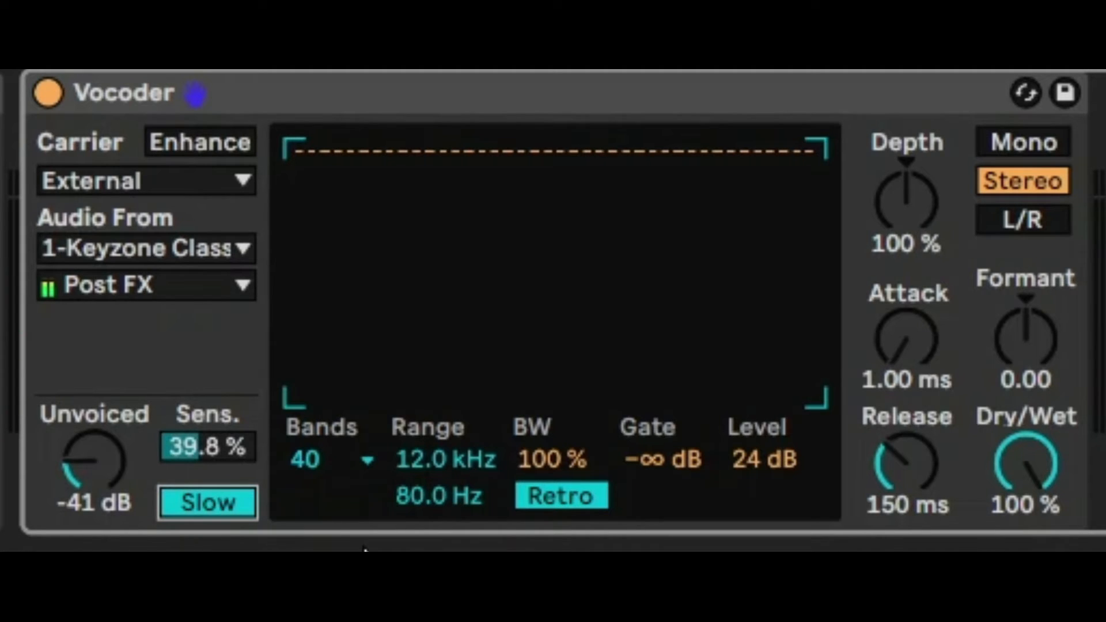
pyautogui.click(213, 504)
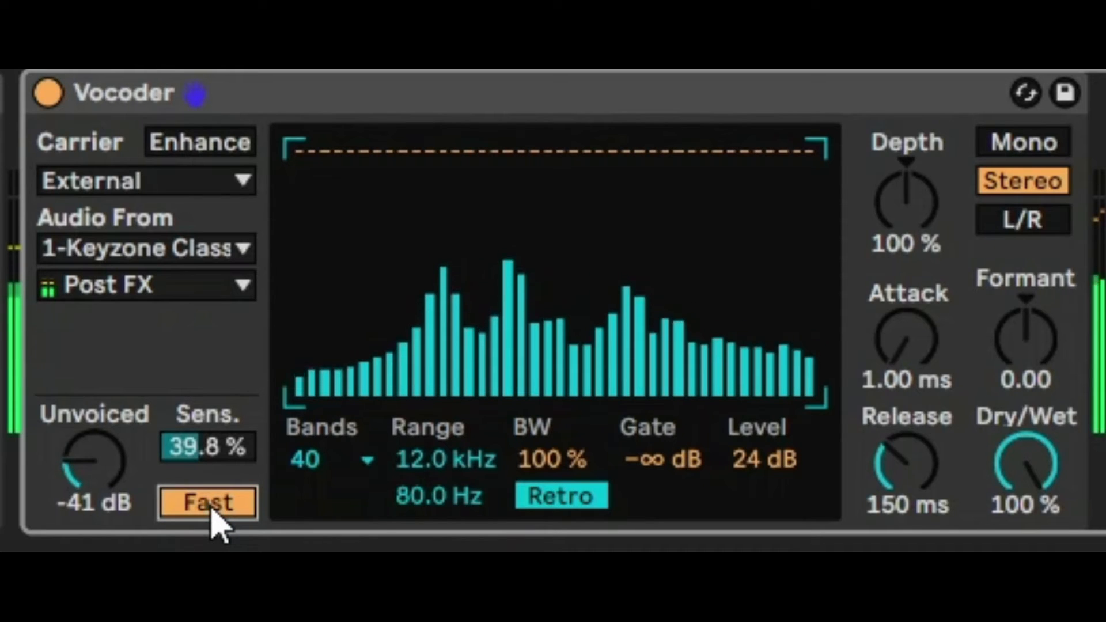
pyautogui.click(215, 507)
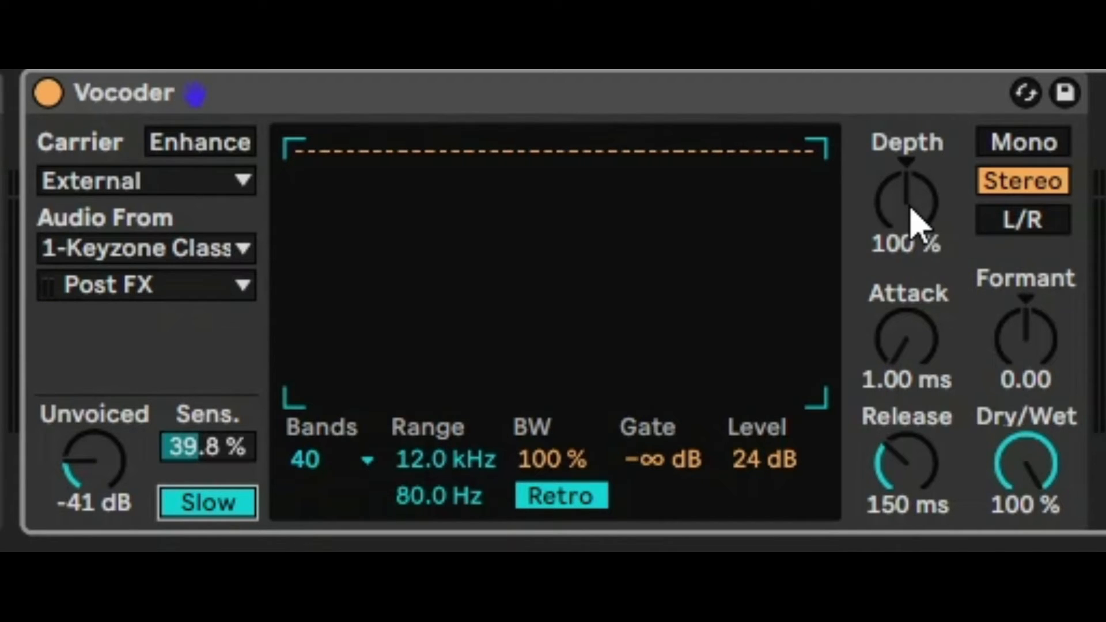
# Step: Try Depth values of 41.3 % and 54 % on the Vocoder and reset Depth to 100 %
pyautogui.moveTo(916, 222); pyautogui.dragTo(916, 259)
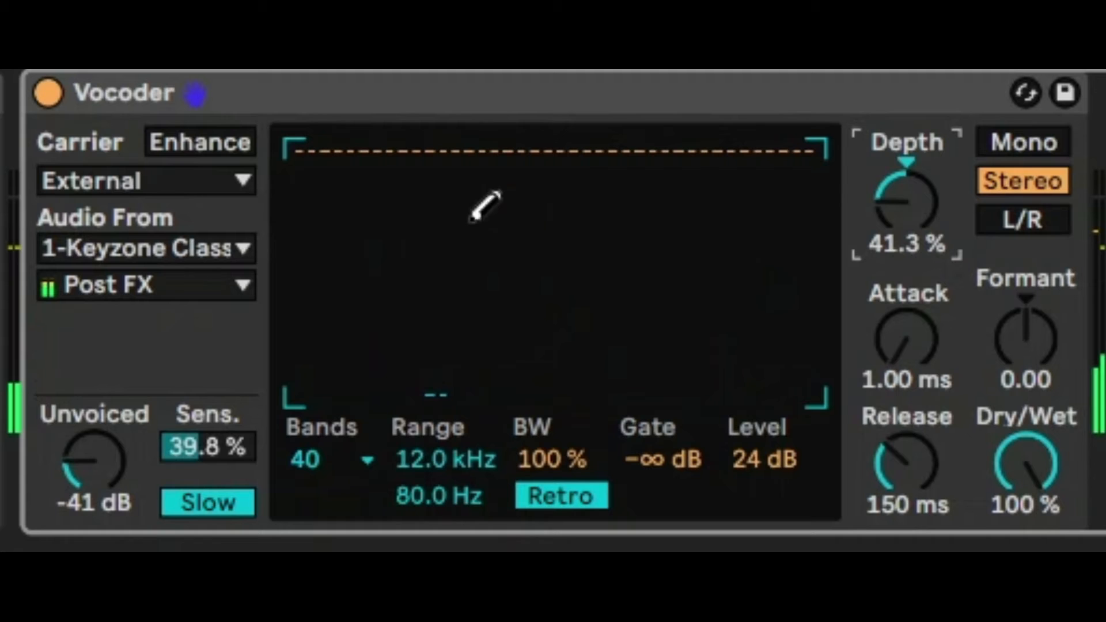
pyautogui.moveTo(922, 229); pyautogui.dragTo(921, 215)
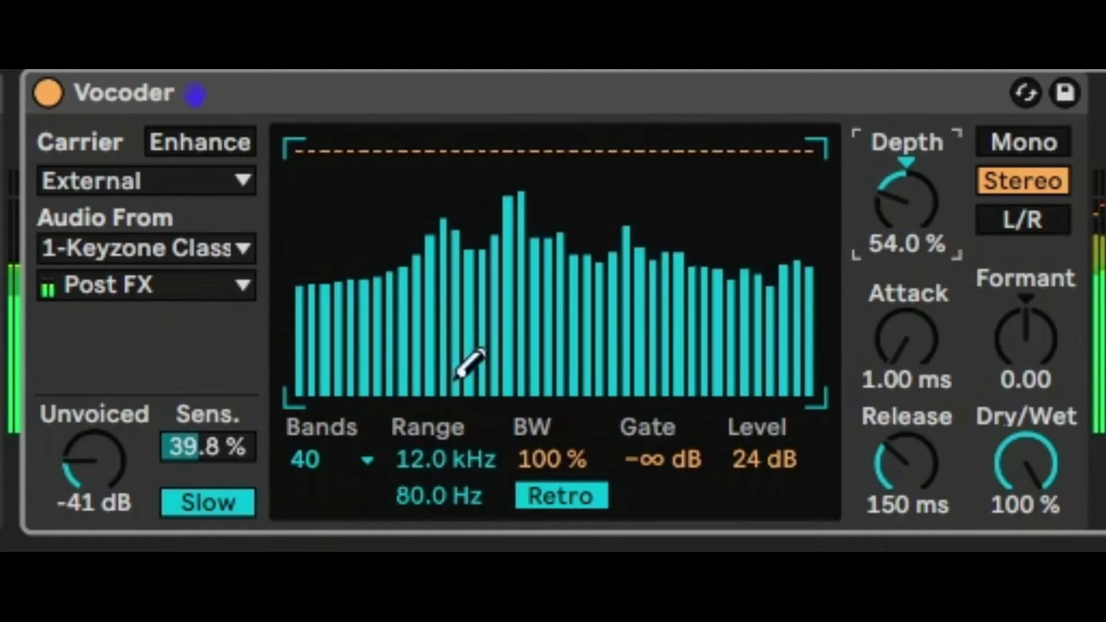
pyautogui.moveTo(914, 198); pyautogui.dragTo(914, 130)
pyautogui.doubleClick(914, 198)
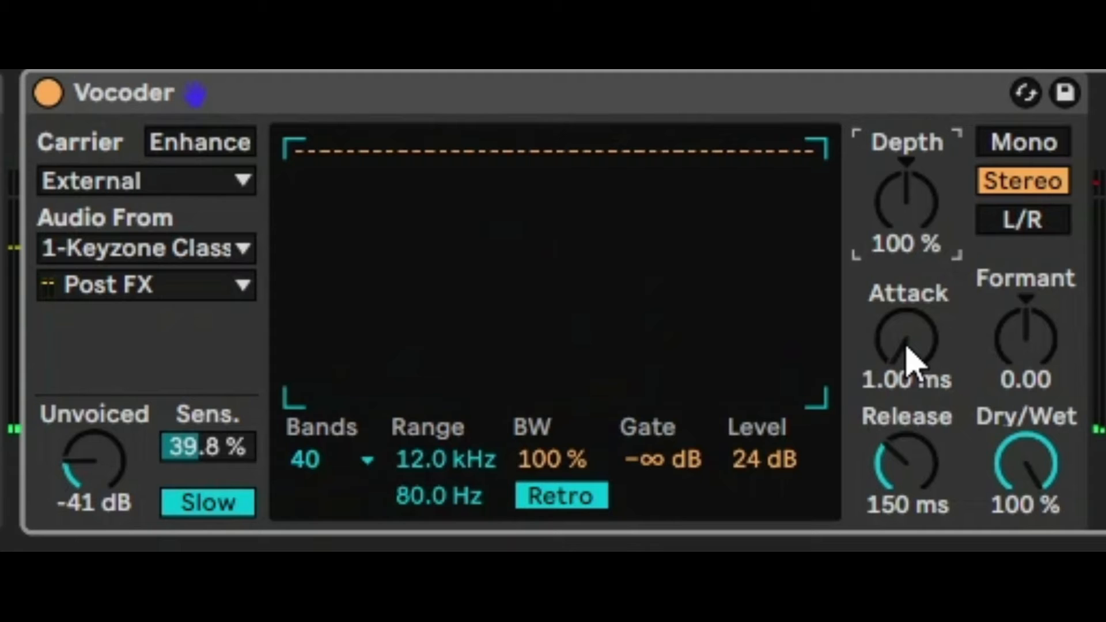
# Step: Try an Attack of 394 ms, return it to 1.00 ms, and try the Formant control, leaving it at 0.00
pyautogui.moveTo(907, 348); pyautogui.dragTo(907, 268)
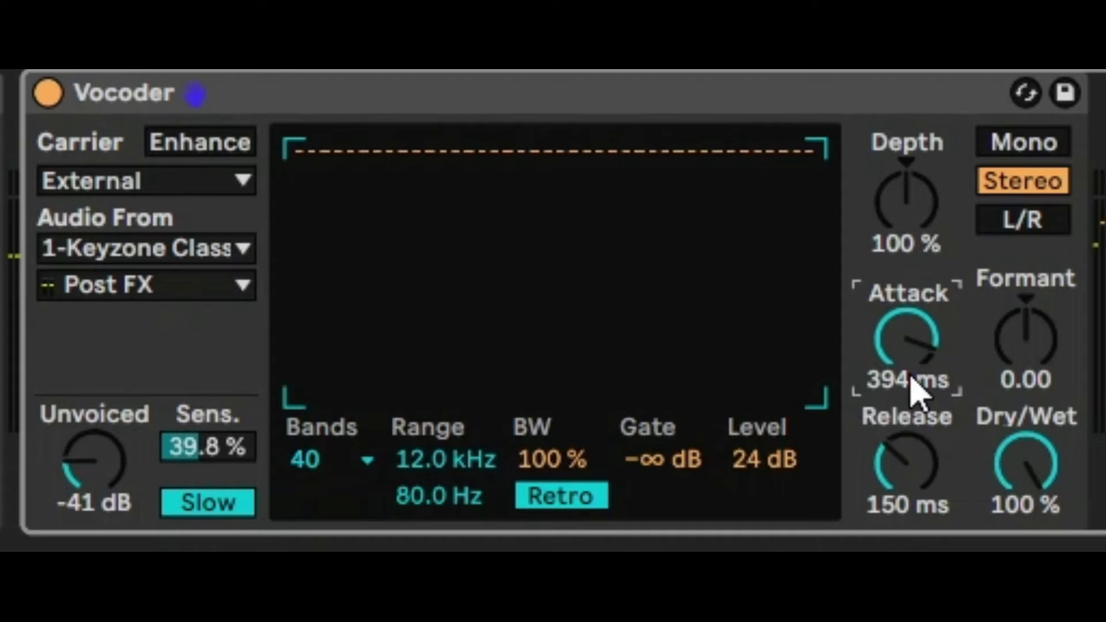
pyautogui.moveTo(909, 335); pyautogui.dragTo(909, 404)
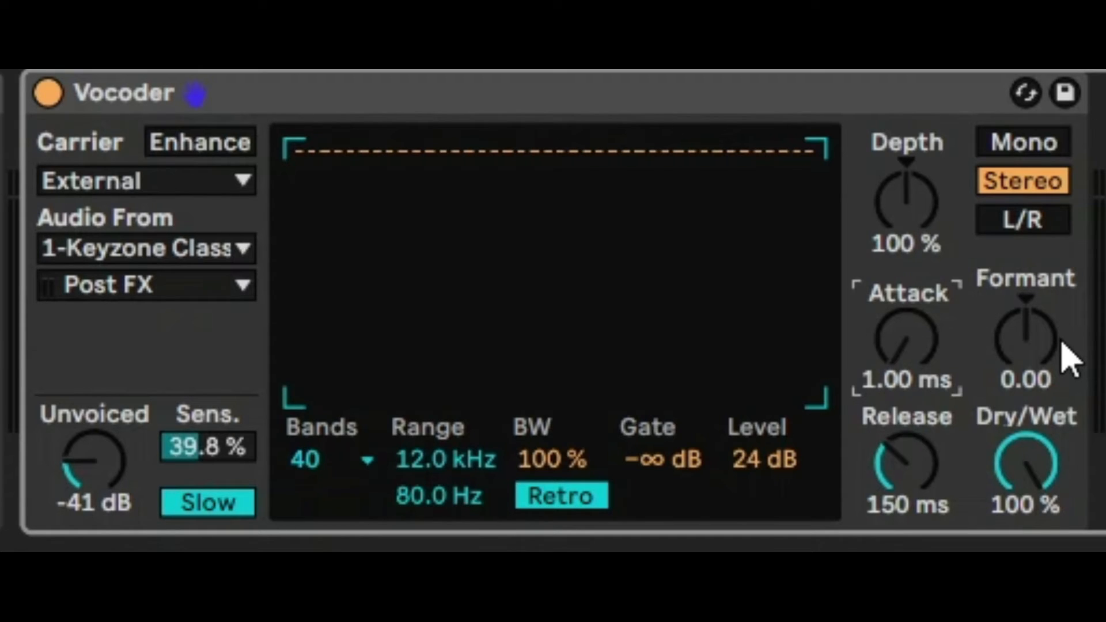
pyautogui.moveTo(1055, 346)
pyautogui.mouseDown()
pyautogui.moveTo(1055, 325)
pyautogui.moveTo(1050, 360)
pyautogui.mouseUp()
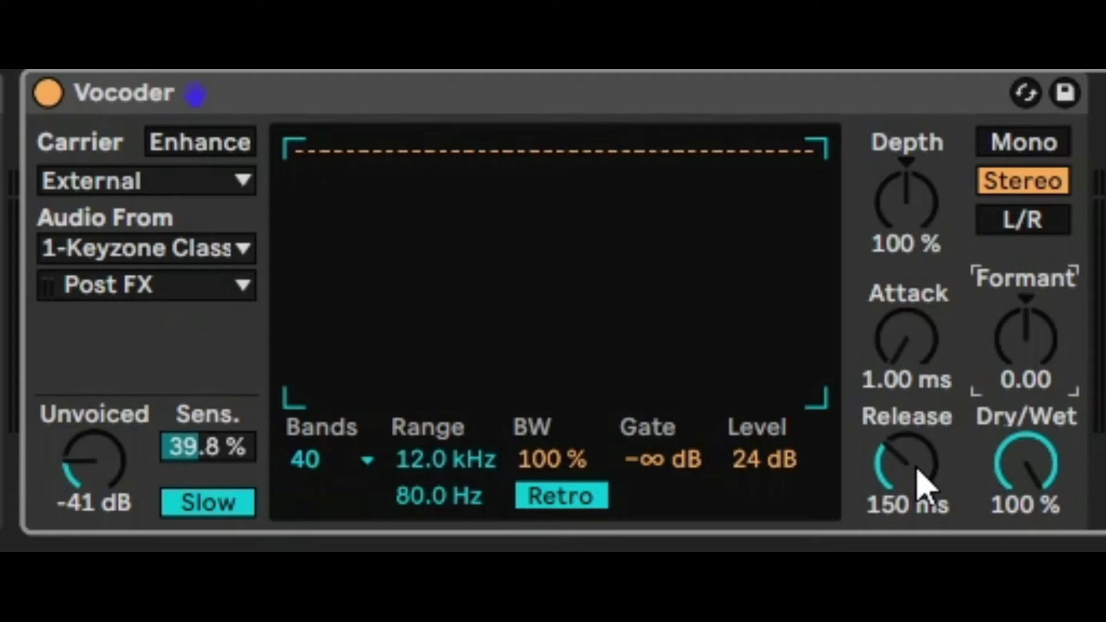
# Step: Try a Release of 10 ms with a Dry/Wet mix of 81.5 %, and reset Dry/Wet to 100 %
pyautogui.moveTo(920, 485); pyautogui.dragTo(920, 559)
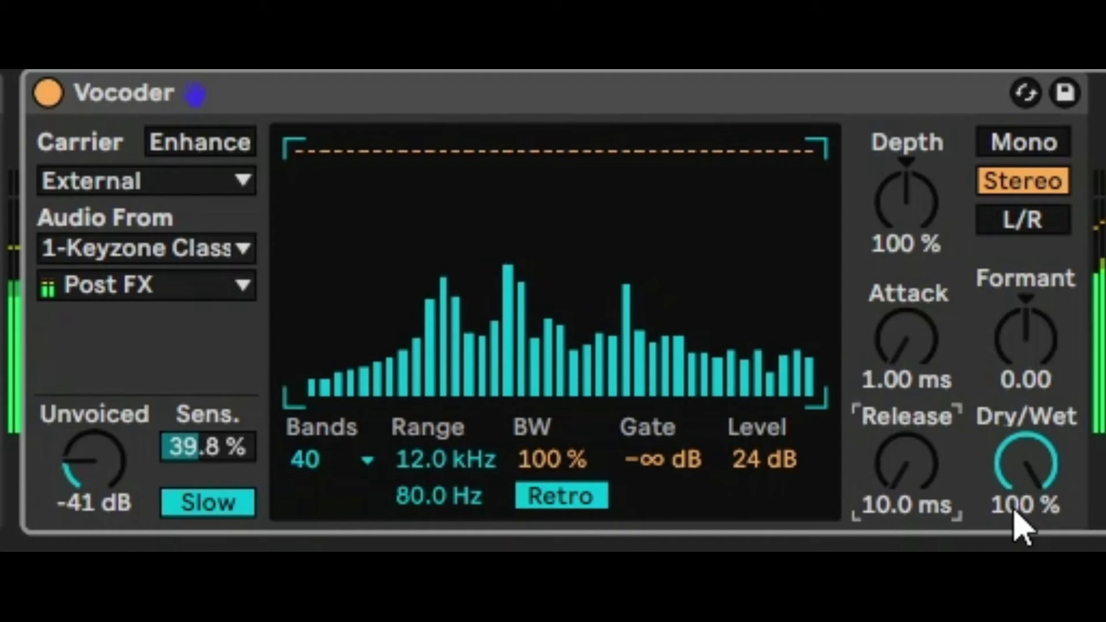
pyautogui.moveTo(1038, 490); pyautogui.dragTo(1037, 516)
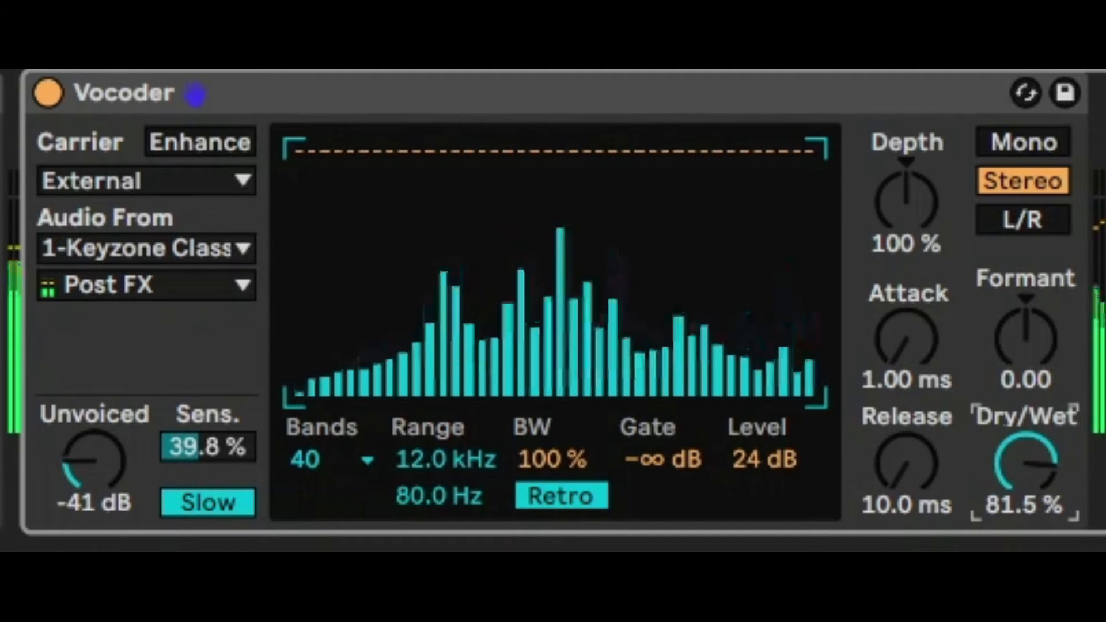
pyautogui.press('Delete')
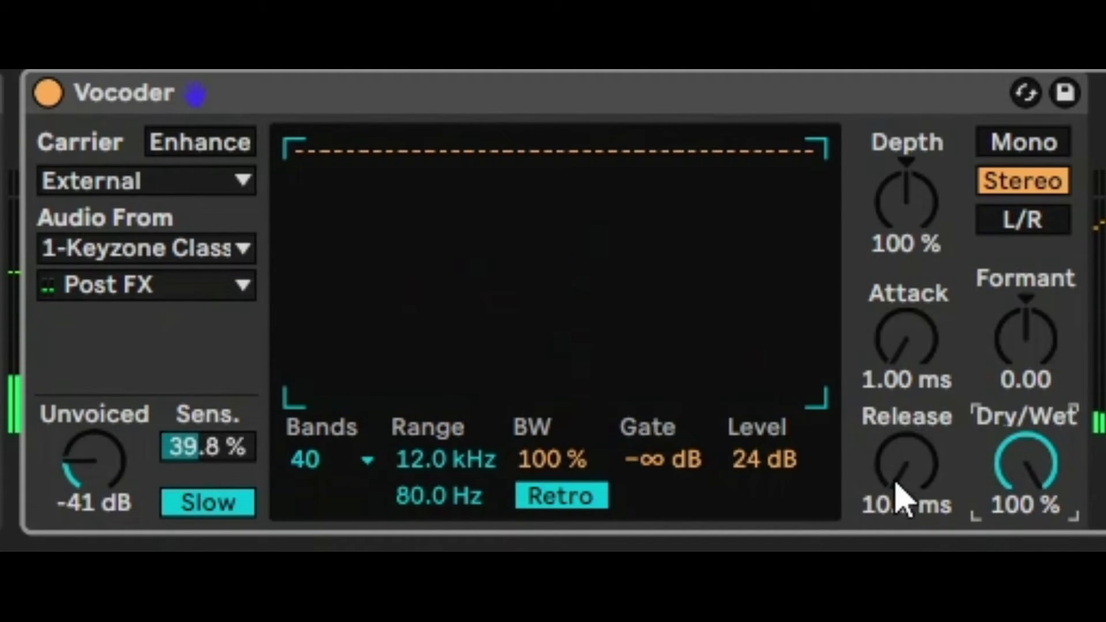
# Step: Audition a long Release of 5.75 s on the Vocoder and reset the Release to 150 ms
pyautogui.click(901, 494)
pyautogui.moveTo(907, 464); pyautogui.dragTo(908, 412)
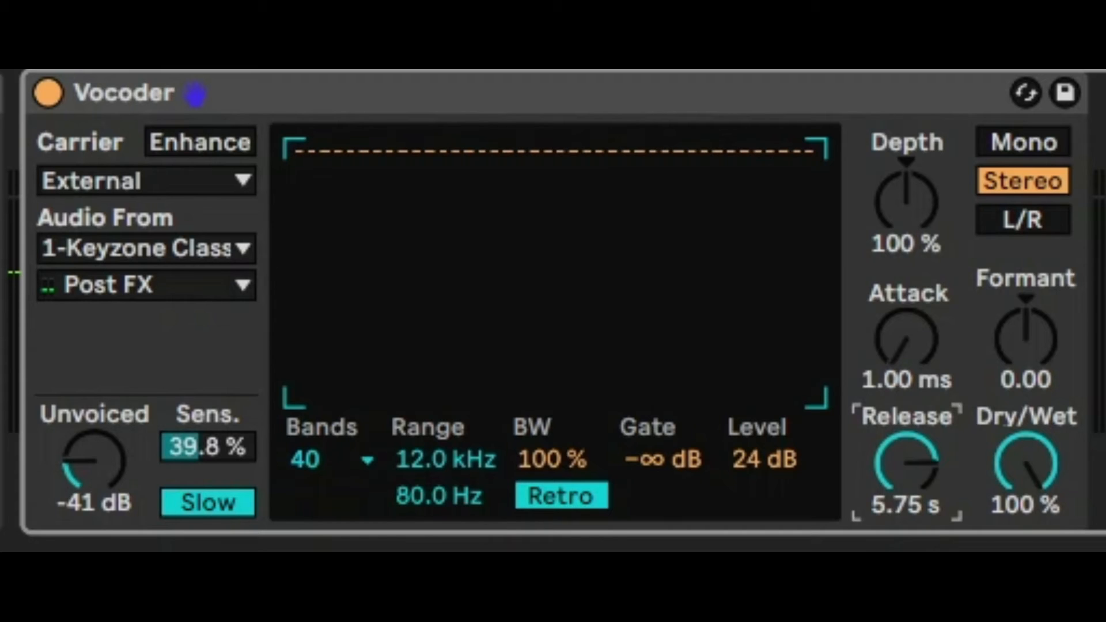
pyautogui.press('space')
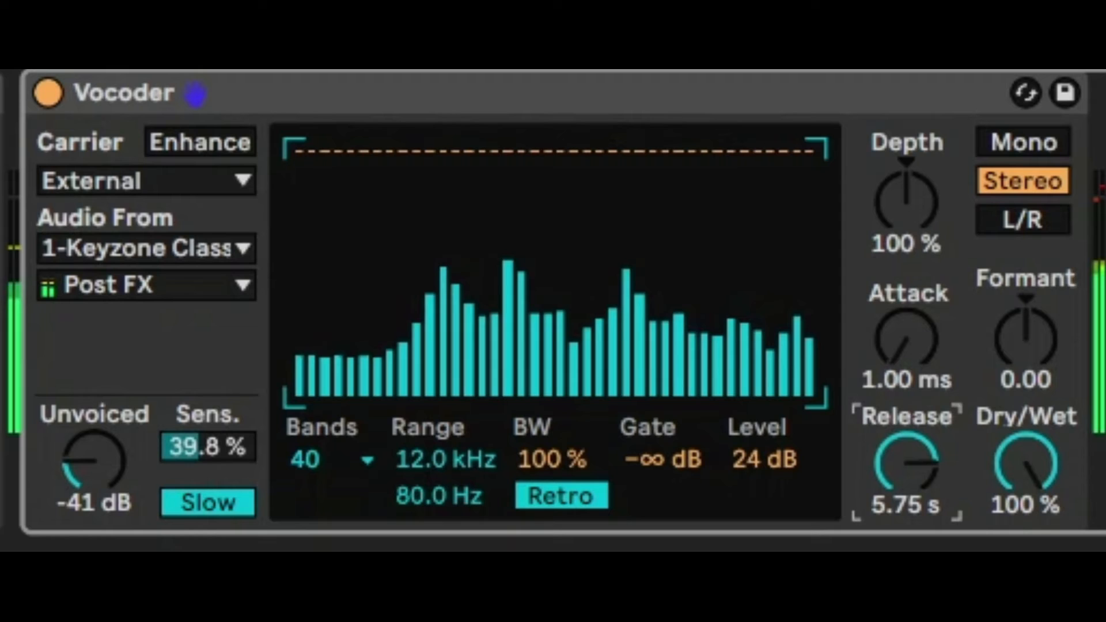
pyautogui.doubleClick(922, 459)
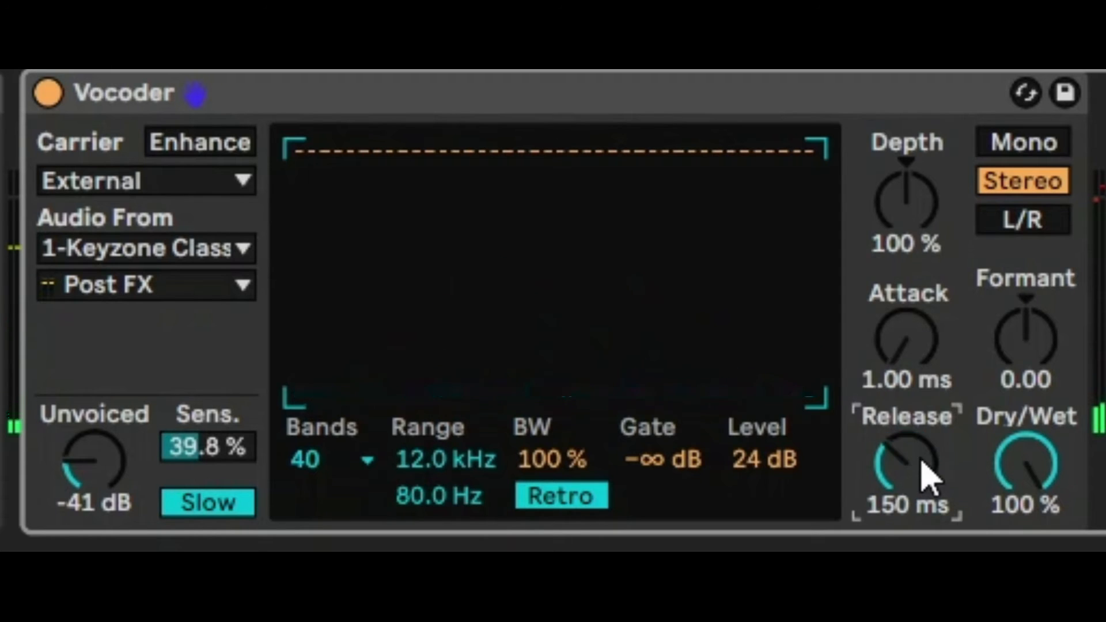
pyautogui.moveTo(921, 461)
pyautogui.mouseDown()
pyautogui.moveTo(921, 484)
pyautogui.moveTo(921, 475)
pyautogui.mouseUp()
pyautogui.doubleClick(922, 474)
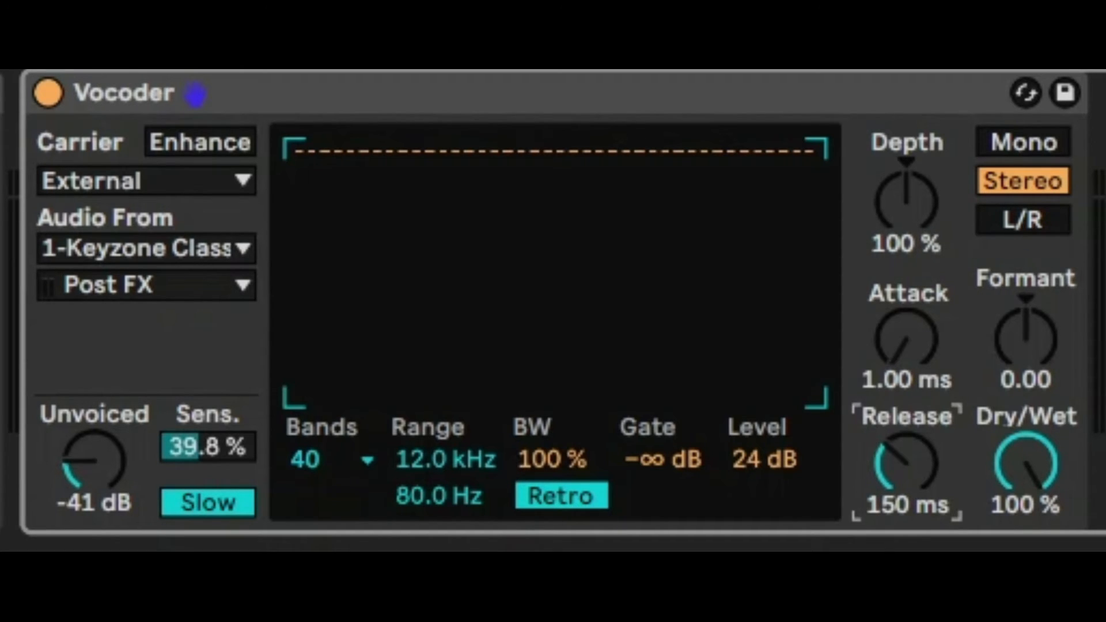
# Step: Try the Mono channel mode on the Vocoder and leave it on L/R
pyautogui.click(1031, 152)
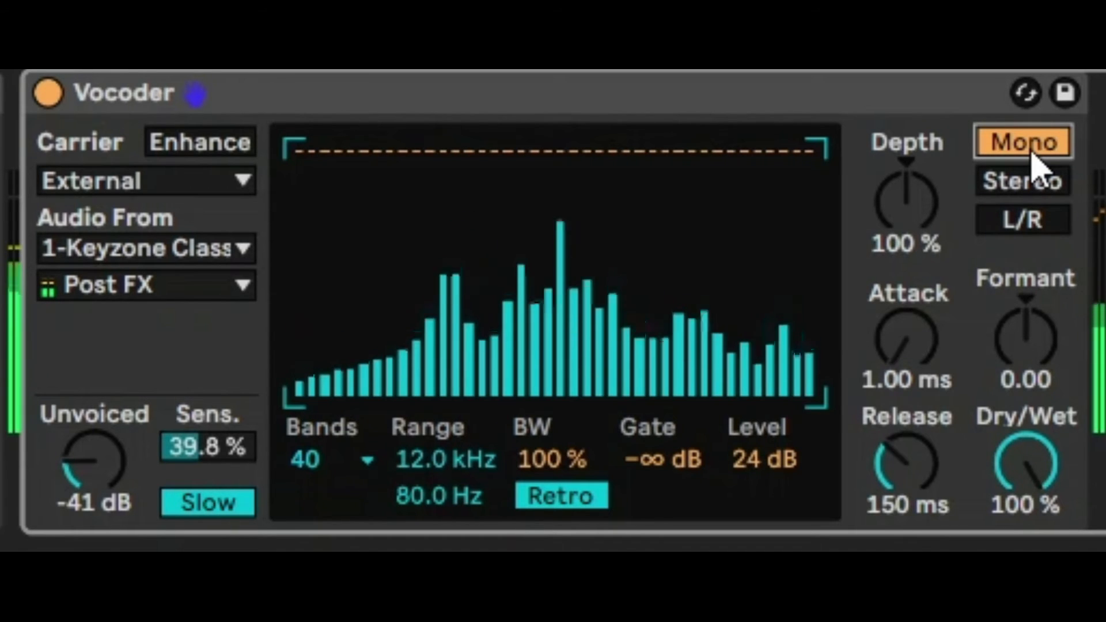
pyautogui.click(1022, 233)
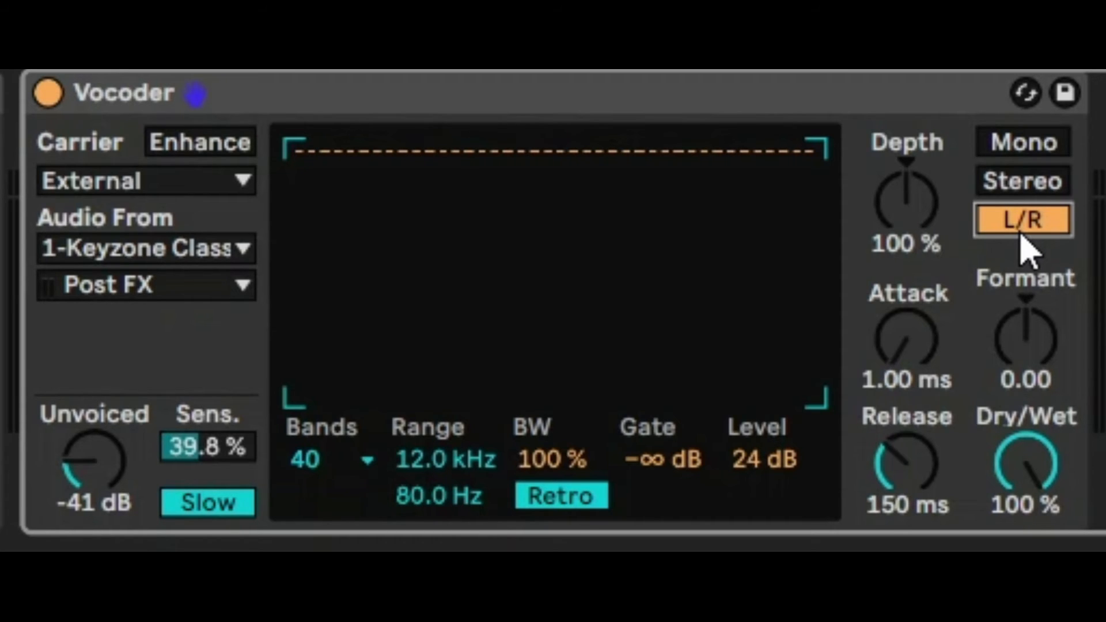
# Step: Switch the Vocoder's carrier from External to Noise and reduce the number of bands to 4
pyautogui.click(88, 186)
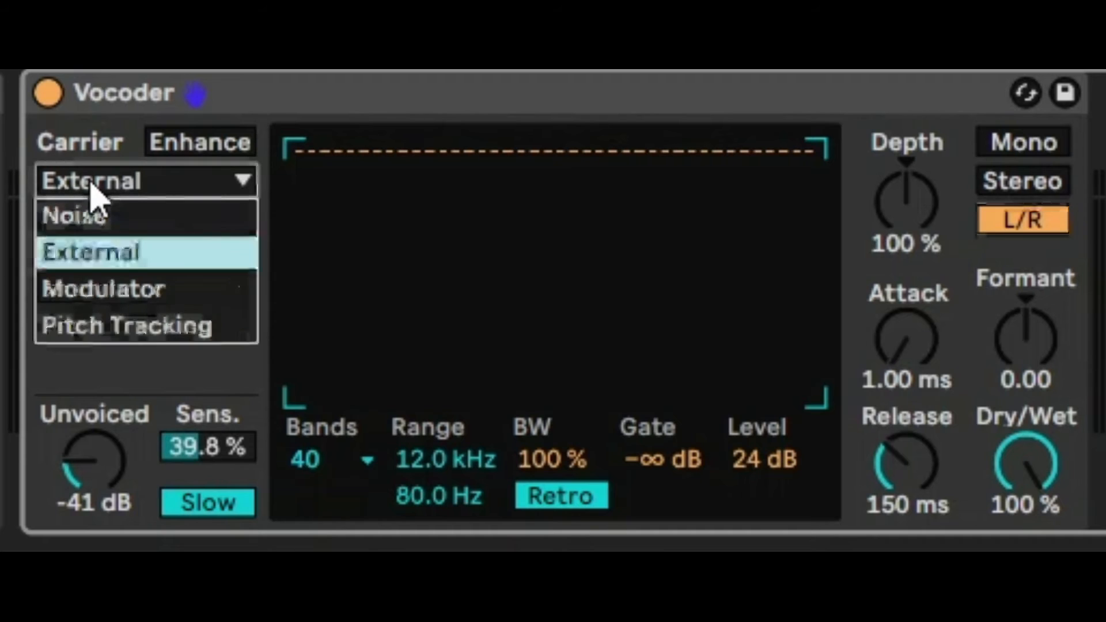
pyautogui.click(114, 221)
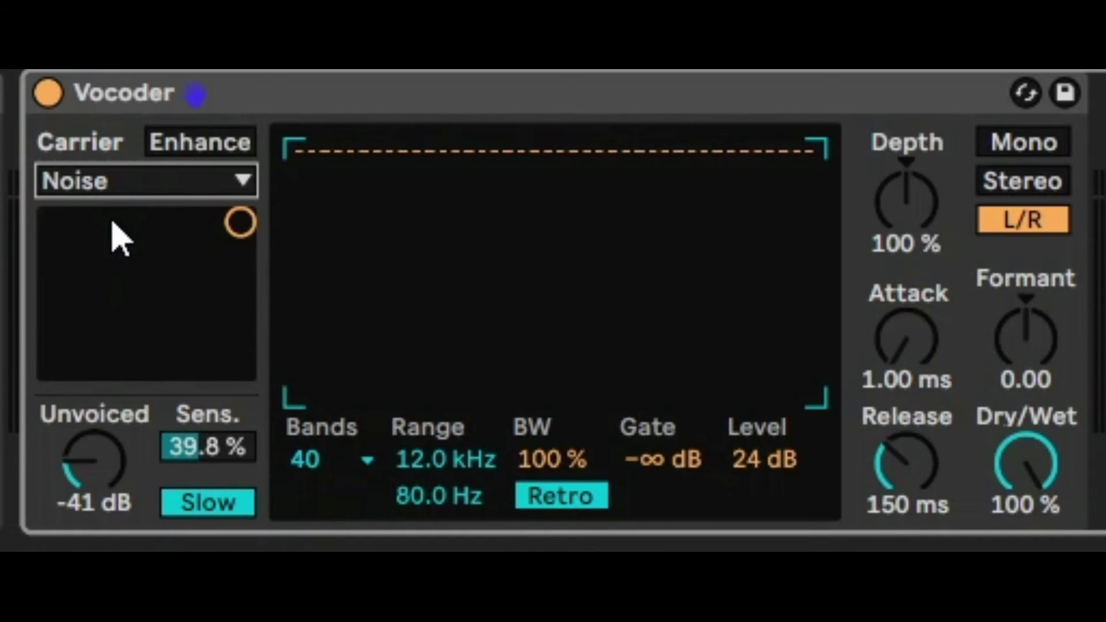
pyautogui.click(342, 478)
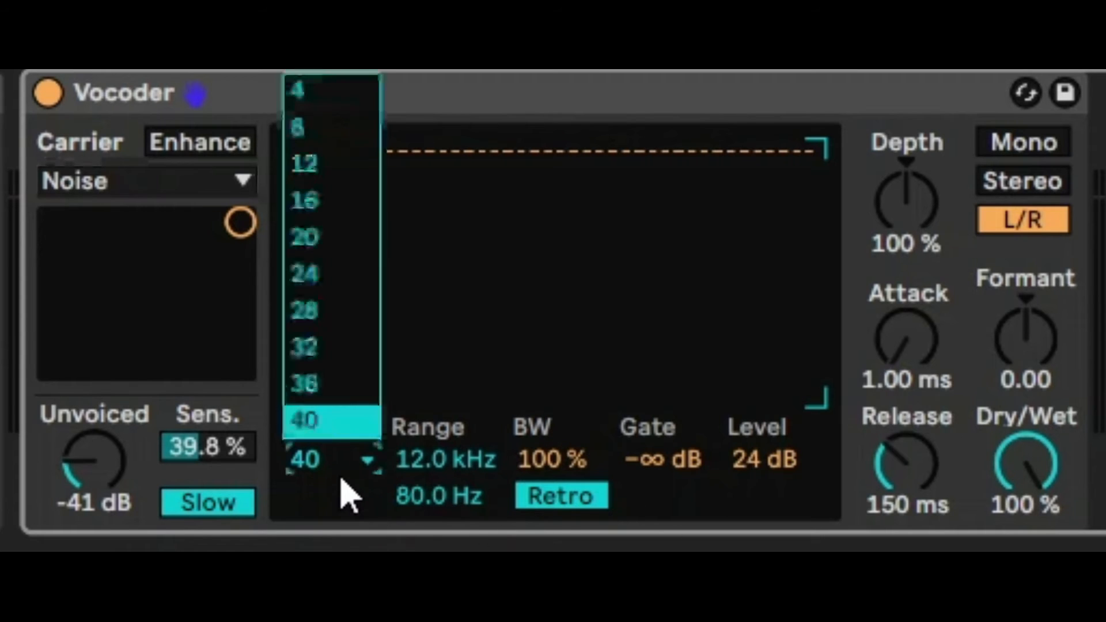
pyautogui.click(305, 110)
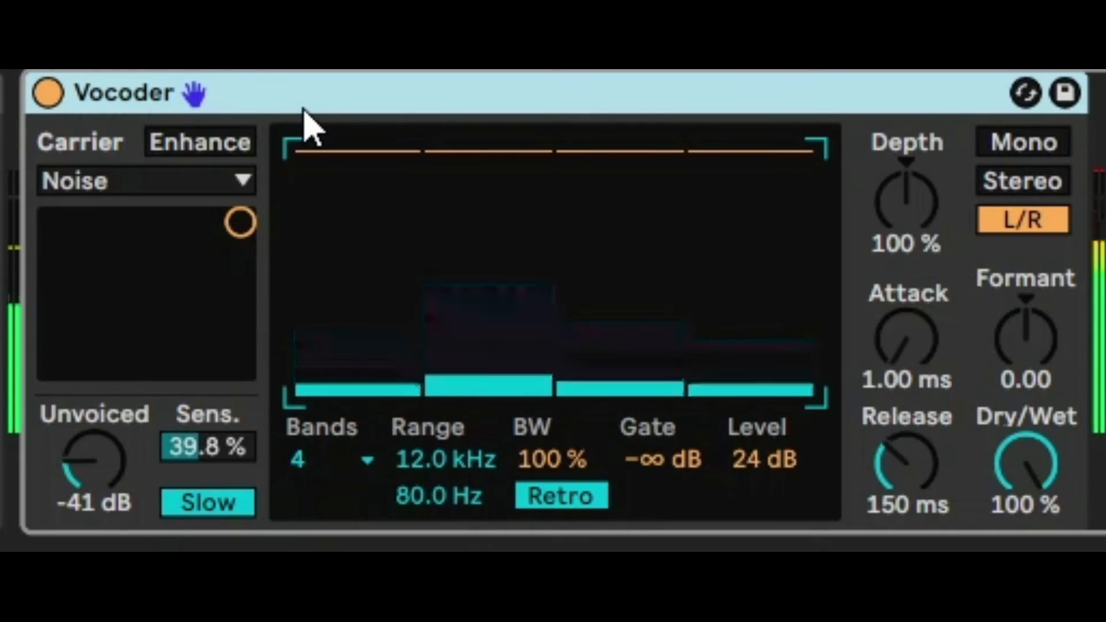
# Step: Reset the output Level to 0 dB and the unvoiced settings to -∞ dB, 50 % sensitivity and Fast detection
pyautogui.doubleClick(788, 466)
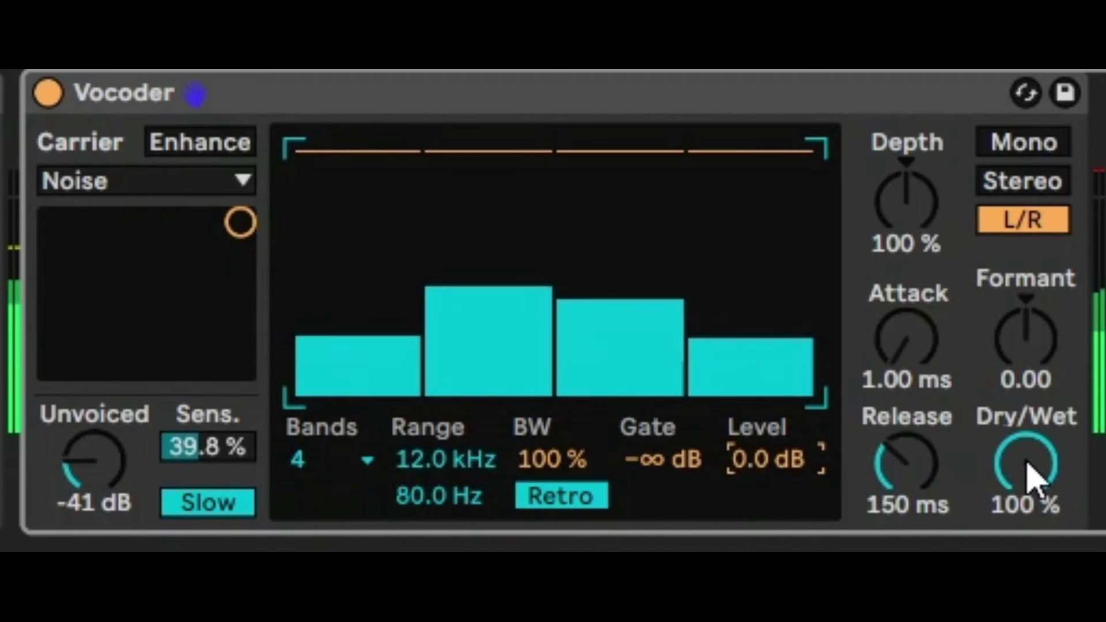
pyautogui.doubleClick(80, 471)
pyautogui.doubleClick(200, 452)
pyautogui.click(211, 502)
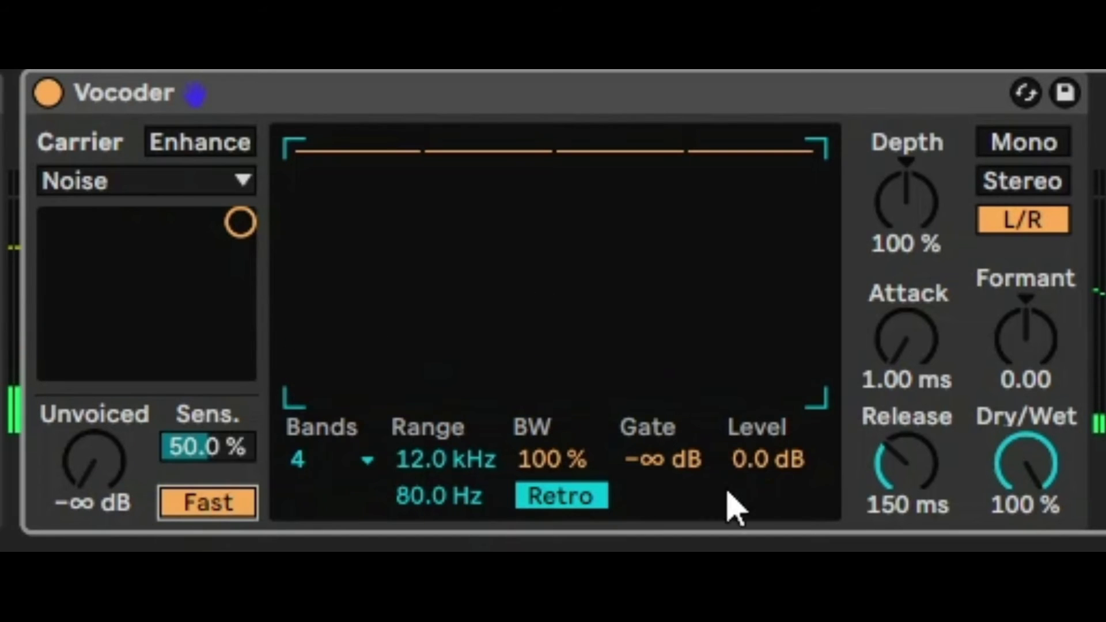
# Step: Lower the Vocoder's Dry/Wet to 53.5 % and move the device from the vocal track to the drum loop track
pyautogui.moveTo(985, 496); pyautogui.dragTo(986, 535)
pyautogui.moveTo(1028, 492)
pyautogui.mouseDown()
pyautogui.moveTo(1027, 514)
pyautogui.moveTo(1028, 492)
pyautogui.mouseUp()
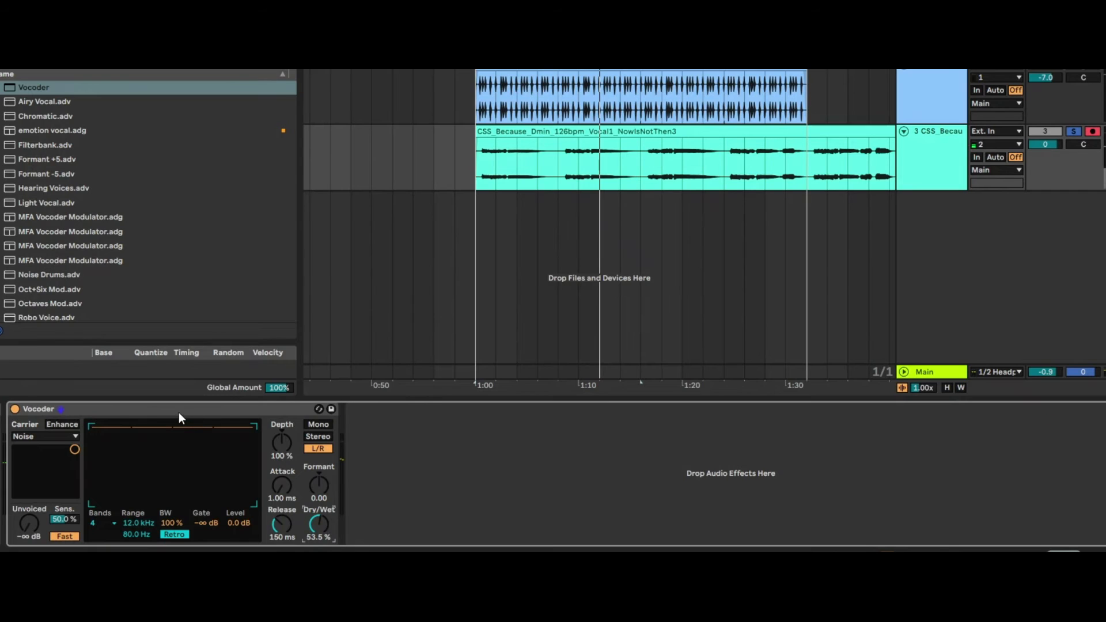
pyautogui.click(575, 94)
pyautogui.click(922, 96)
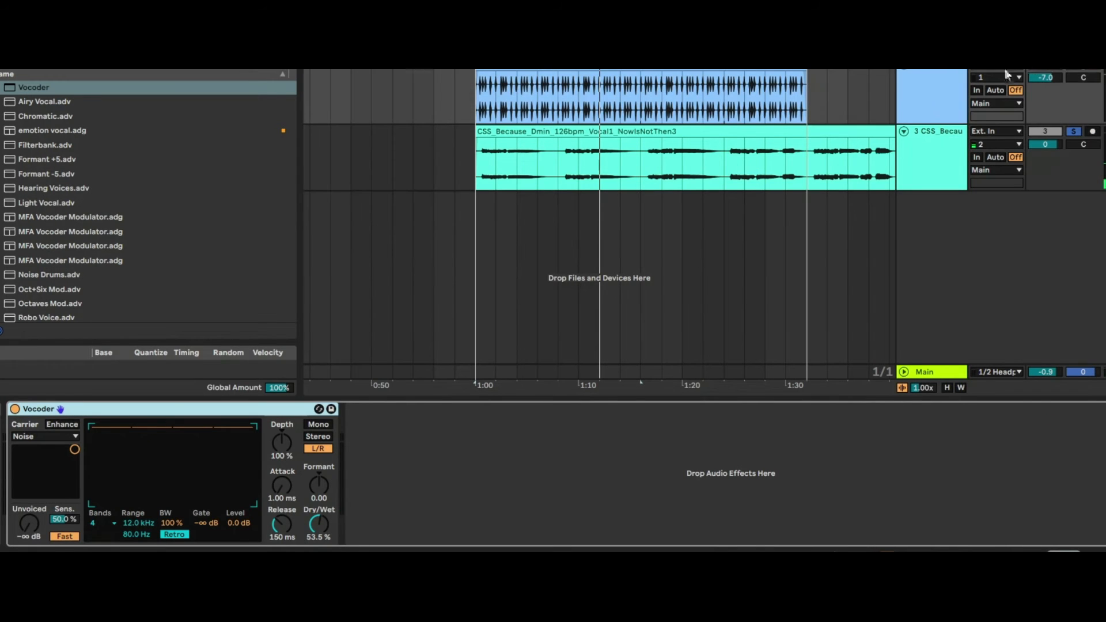
pyautogui.click(1073, 65)
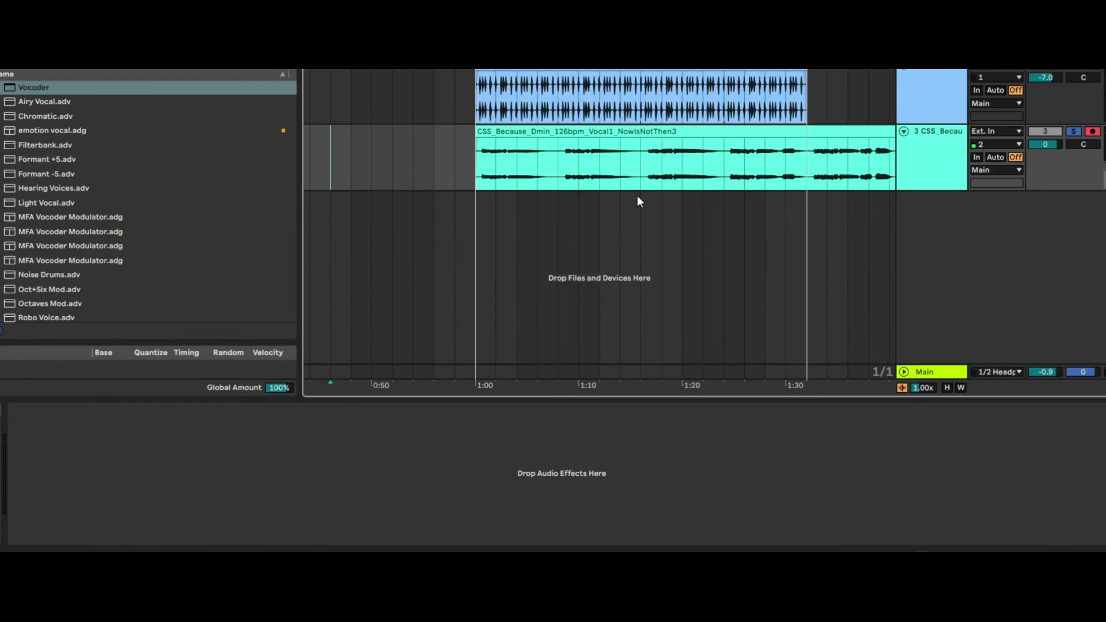
pyautogui.click(638, 197)
pyautogui.click(929, 100)
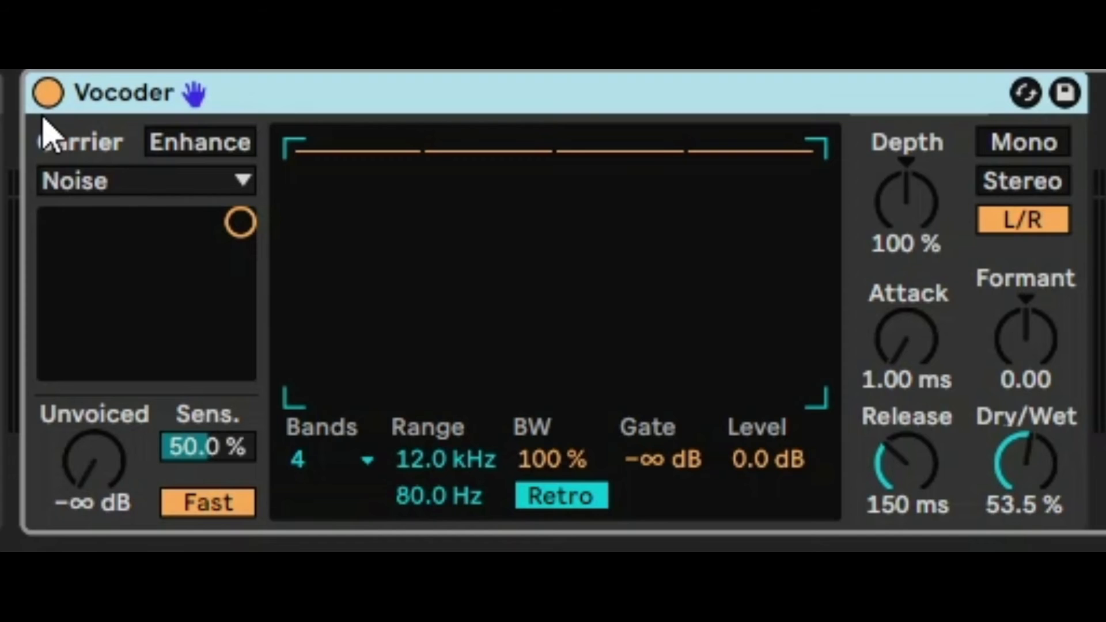
# Step: Listen to the drum loop with the Vocoder bypassed, and switch the Vocoder back on to compare
pyautogui.click(48, 96)
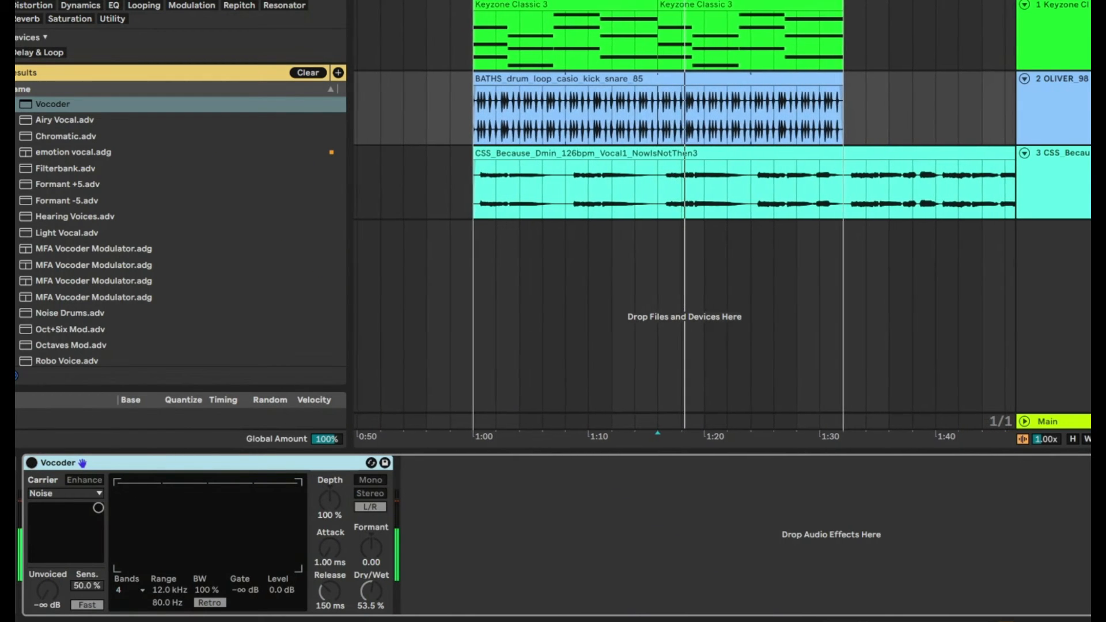
pyautogui.click(369, 387)
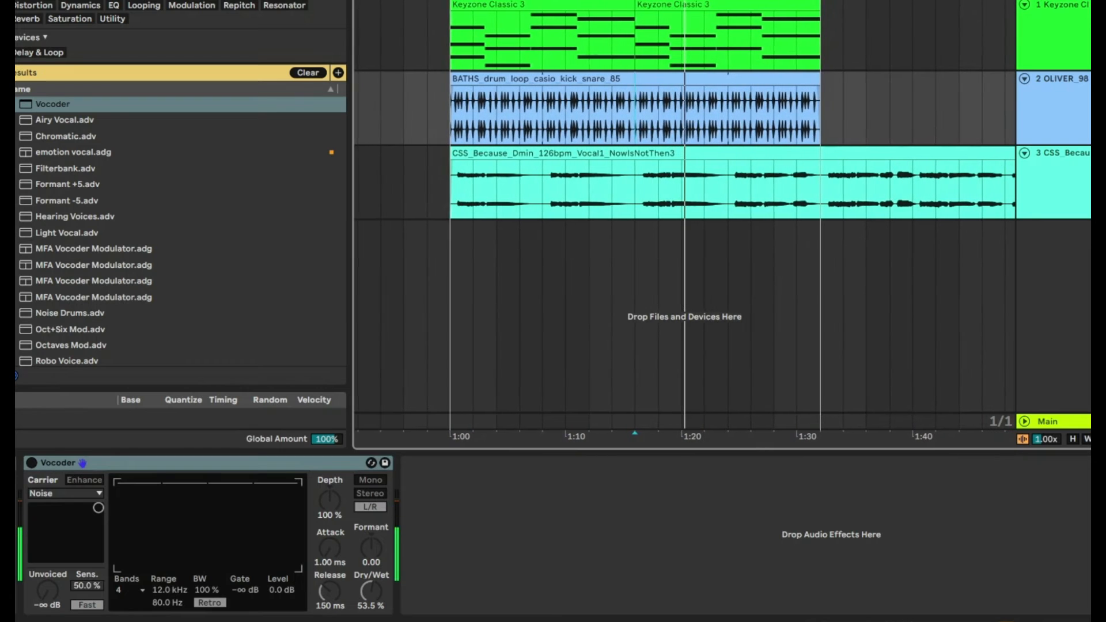
pyautogui.click(29, 466)
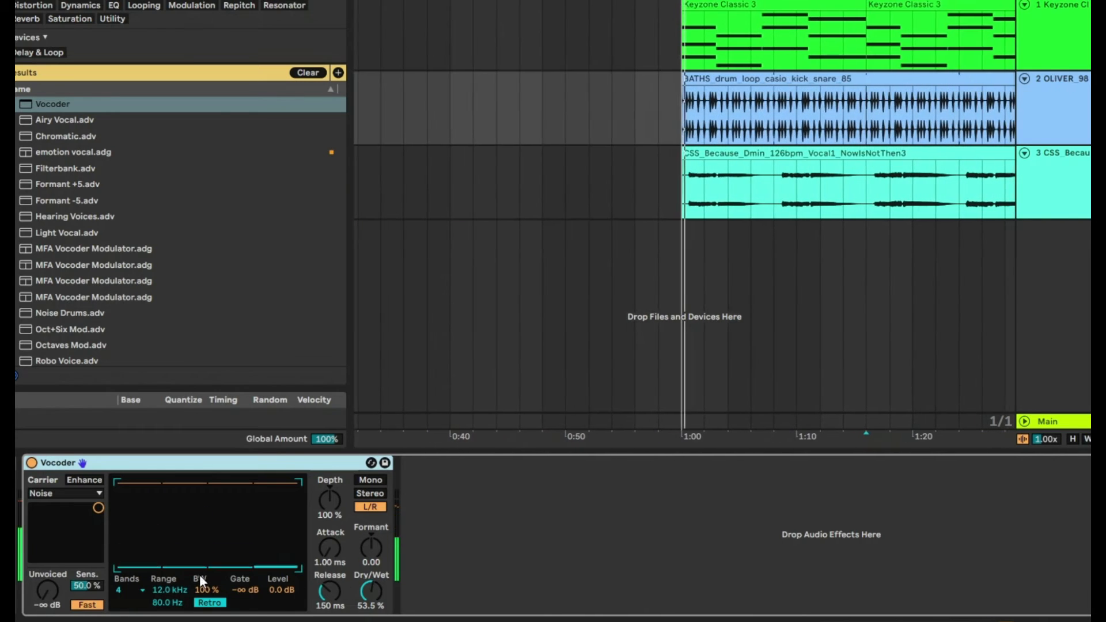
# Step: Set the Vocoder to 40 bands and pull all but the highest-frequency bands down to minimum
pyautogui.click(133, 592)
pyautogui.click(126, 576)
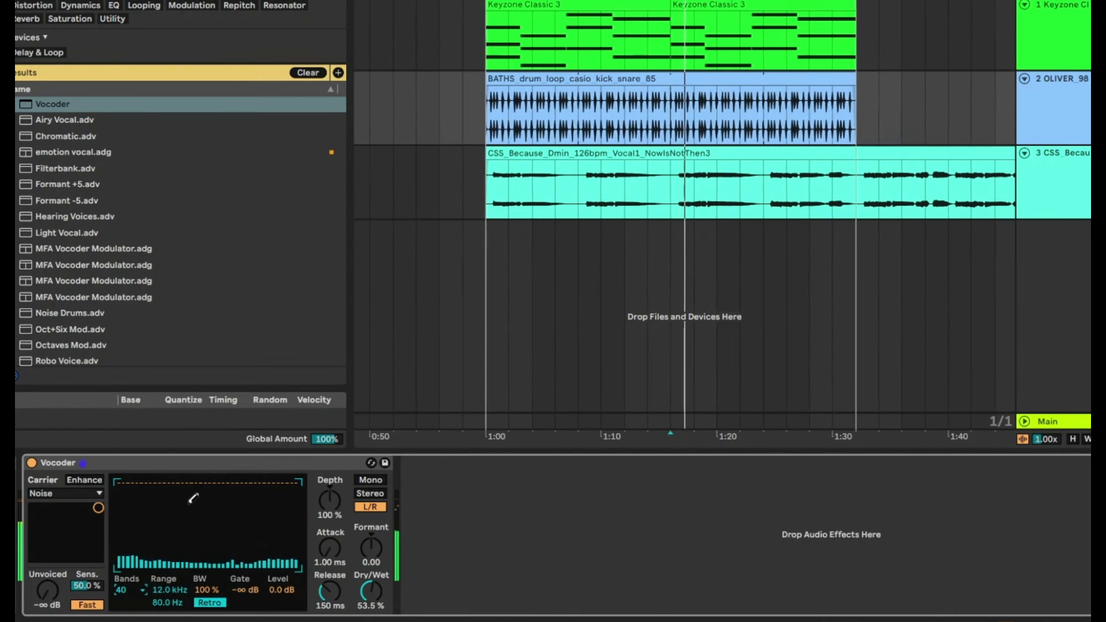
pyautogui.moveTo(183, 490)
pyautogui.mouseDown()
pyautogui.moveTo(175, 555)
pyautogui.moveTo(139, 556)
pyautogui.mouseUp()
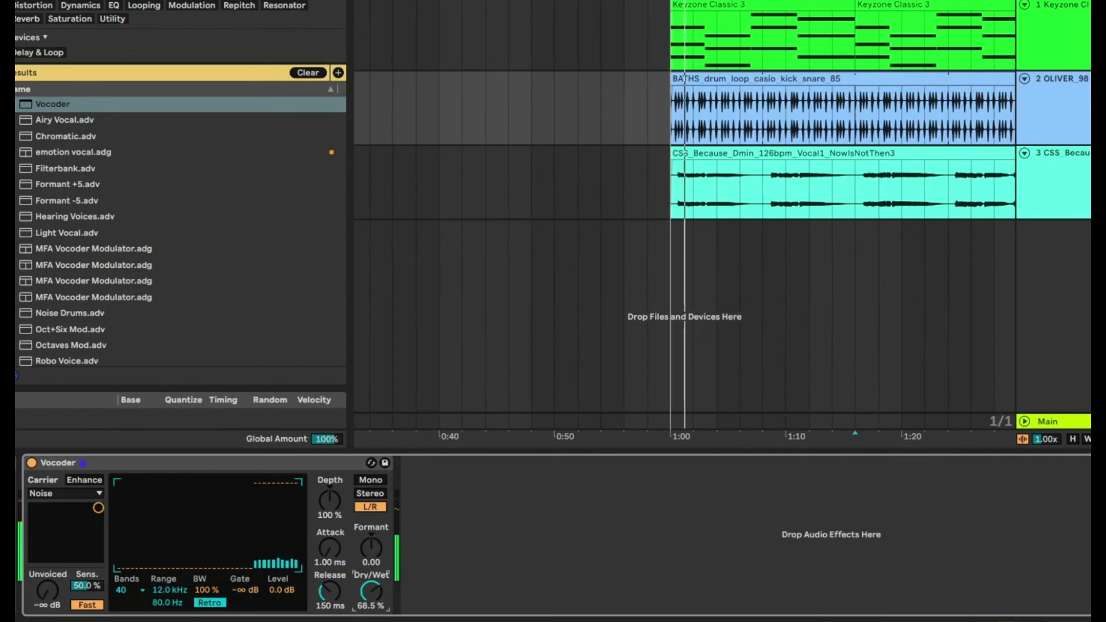
# Step: Set the Dry/Wet to 65 %, audition a Formant shift of 16.6 and leave the Formant at -12.6
pyautogui.press('space')
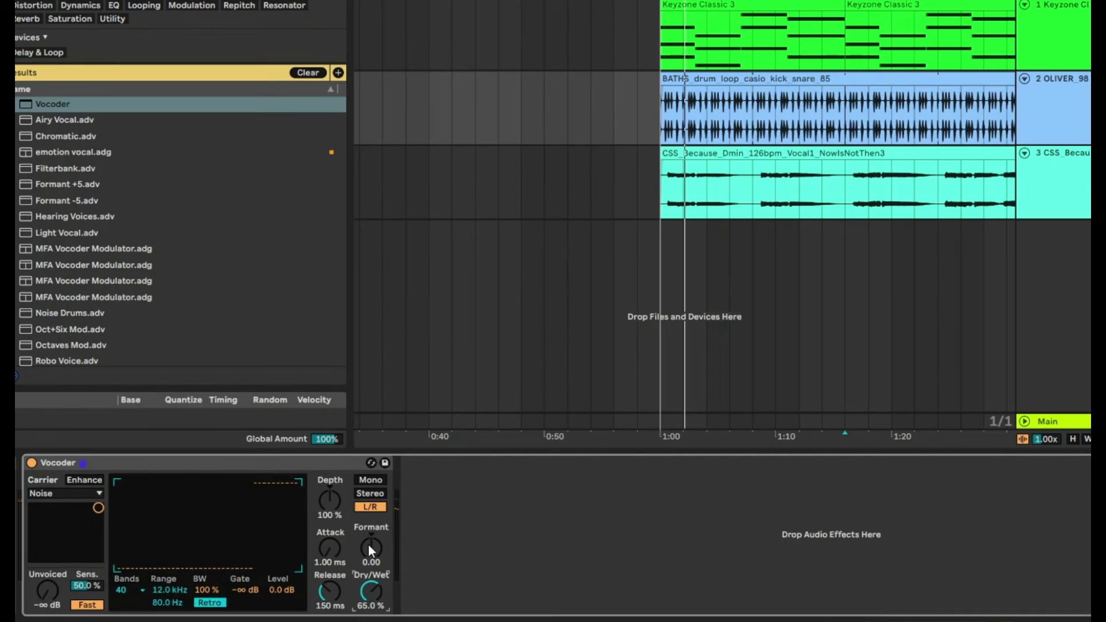
pyautogui.press('space')
pyautogui.moveTo(368, 545); pyautogui.dragTo(369, 533)
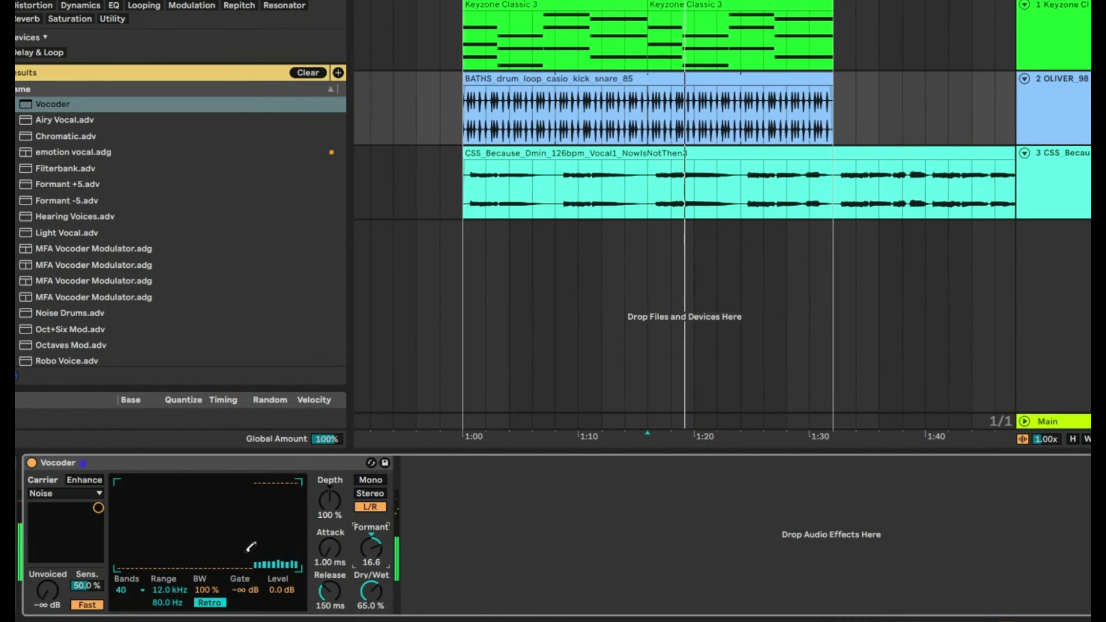
pyautogui.moveTo(375, 542); pyautogui.dragTo(374, 561)
# Step: Try the Stereo channel mode, settle on Mono, and move the Vocoder from the drum loop track back to the vocal track
pyautogui.click(366, 495)
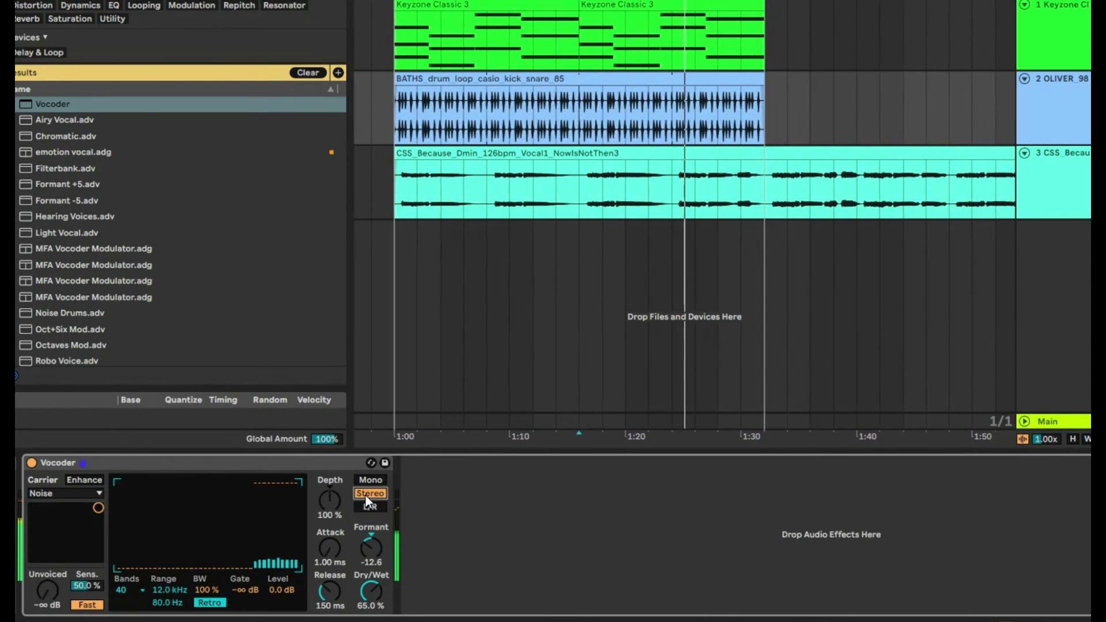
pyautogui.click(371, 481)
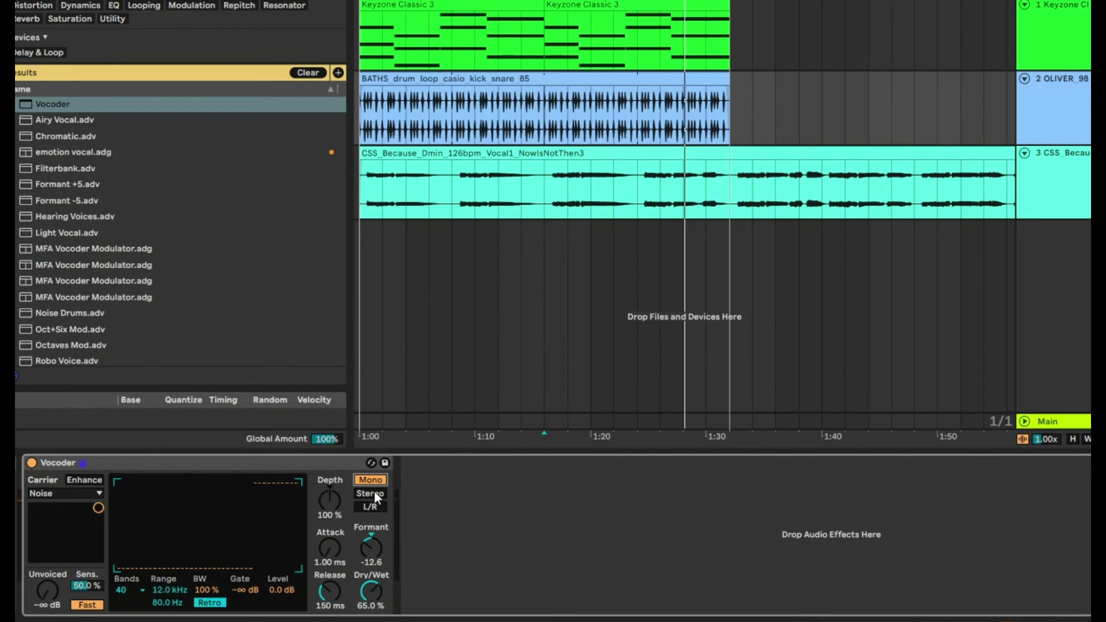
pyautogui.click(110, 462)
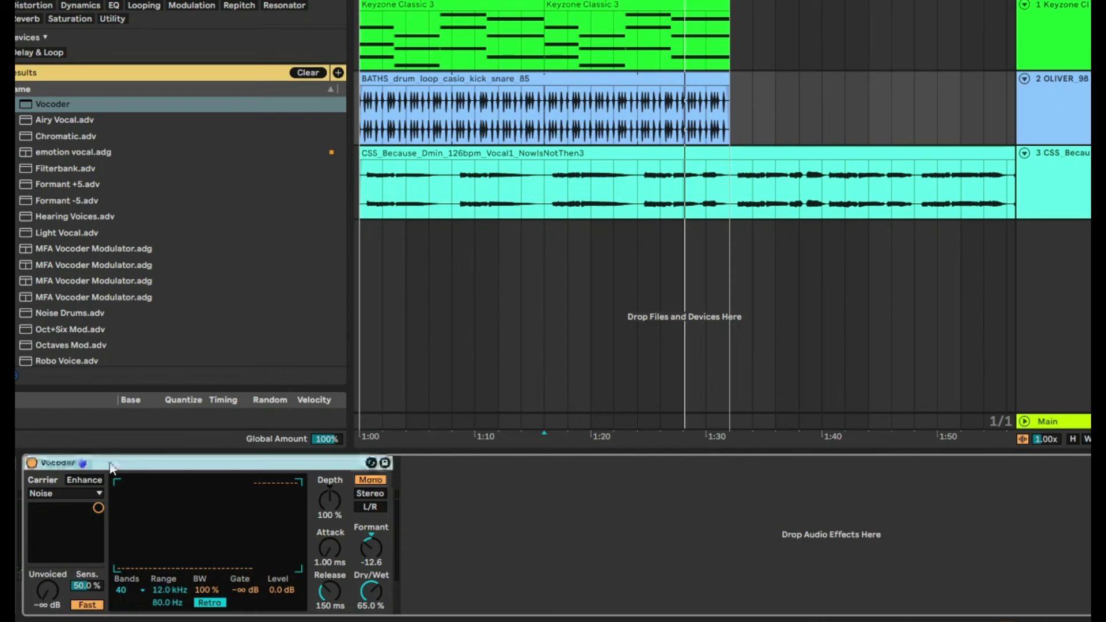
pyautogui.moveTo(1031, 180); pyautogui.dragTo(1031, 179)
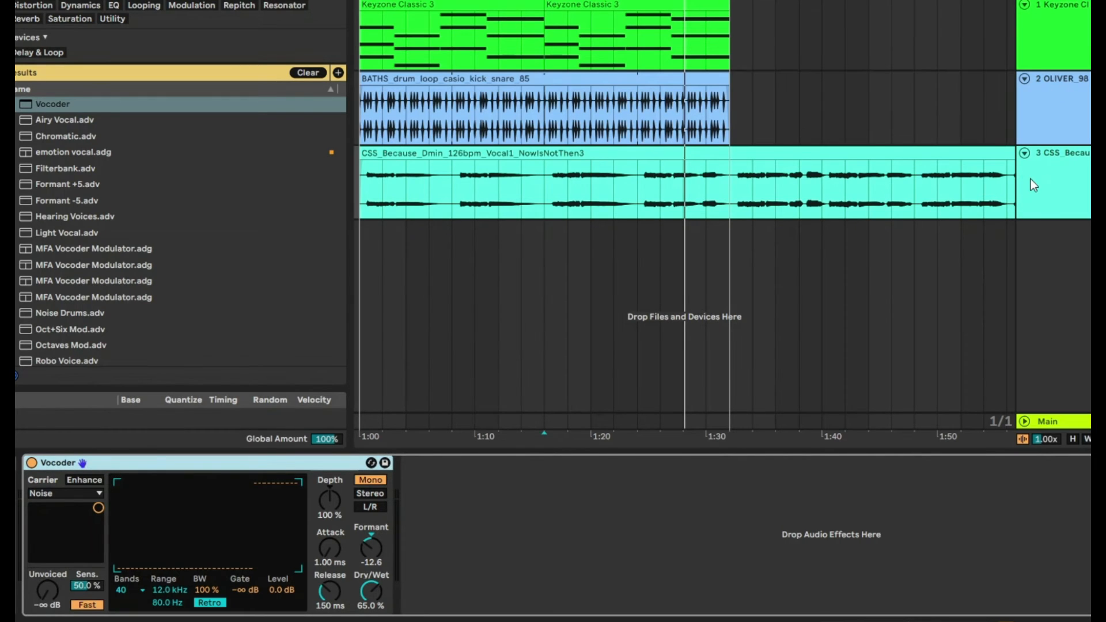
pyautogui.hotkey('ctrl', 'z')
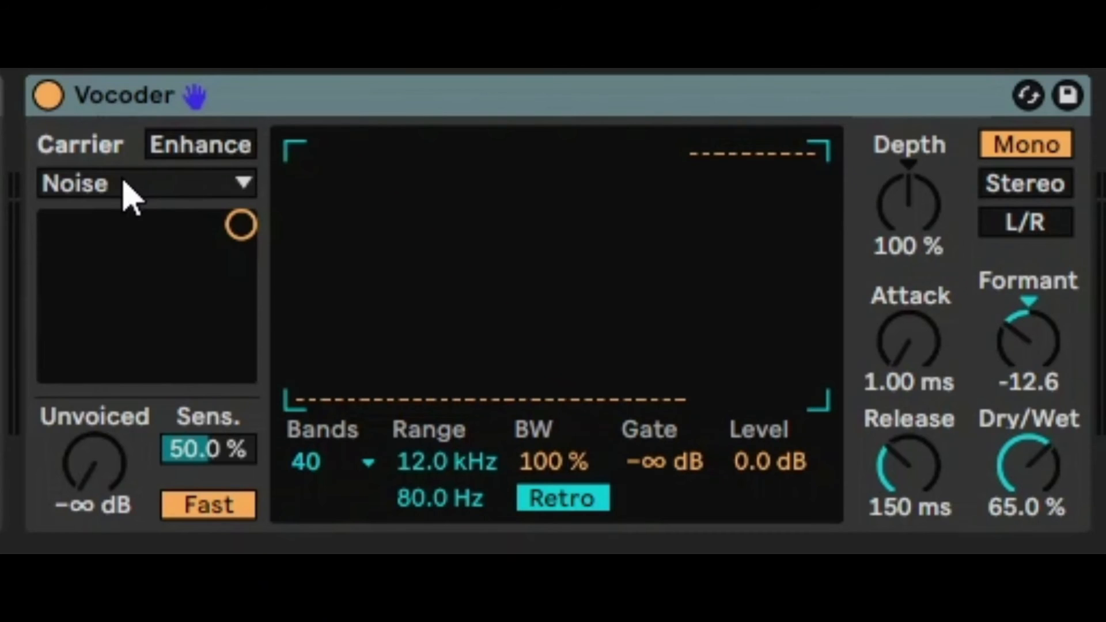
# Step: Change the Vocoder's carrier to Modulator and raise all 40 bands back to full level
pyautogui.click(57, 494)
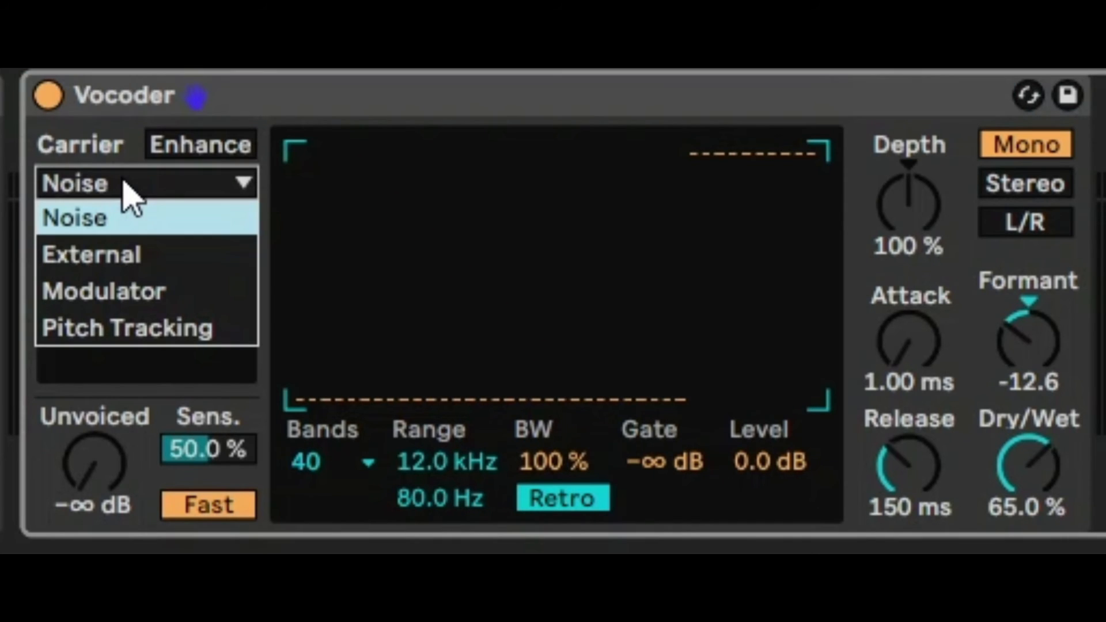
pyautogui.click(131, 293)
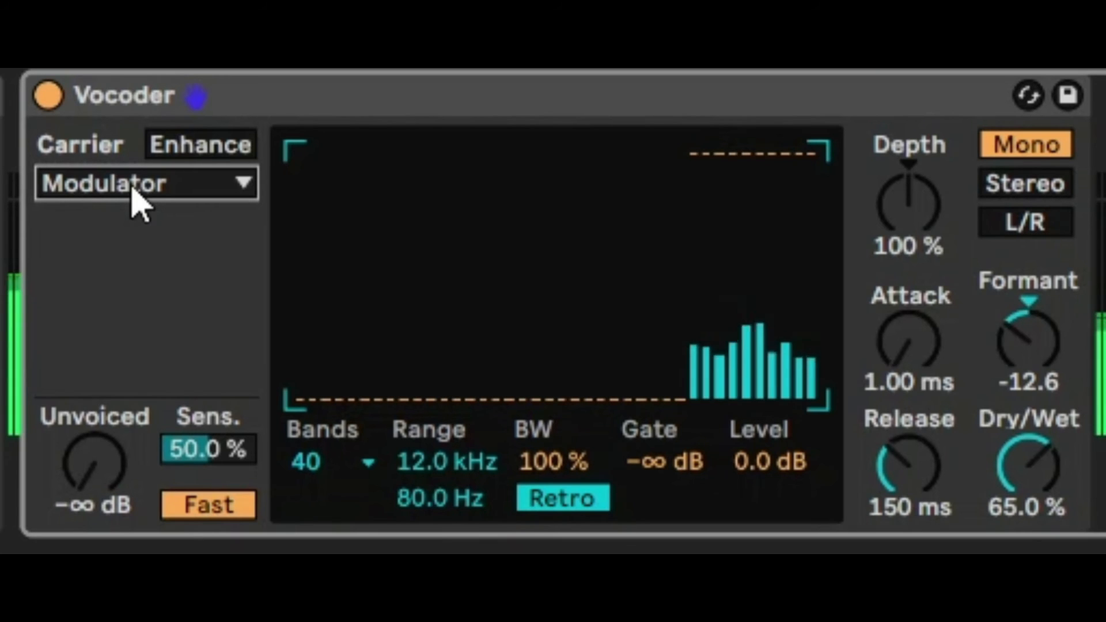
pyautogui.moveTo(720, 147); pyautogui.dragTo(294, 141)
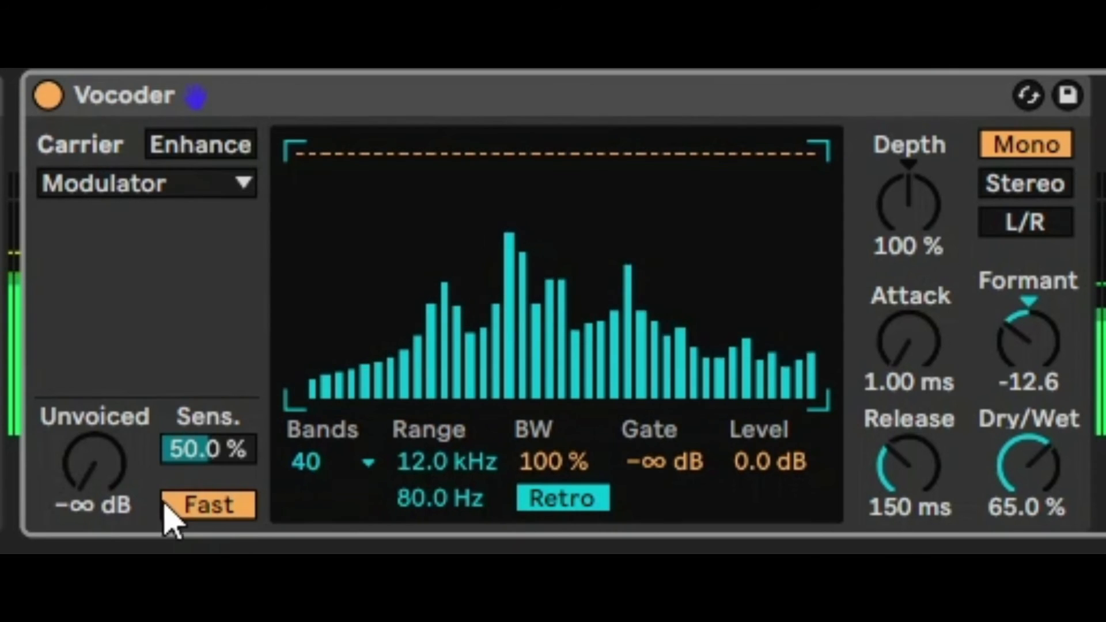
# Step: Set the Unvoiced level to -30 dB, reset the Formant to 0 and raise the Dry/Wet to 100 %
pyautogui.moveTo(74, 487); pyautogui.dragTo(74, 459)
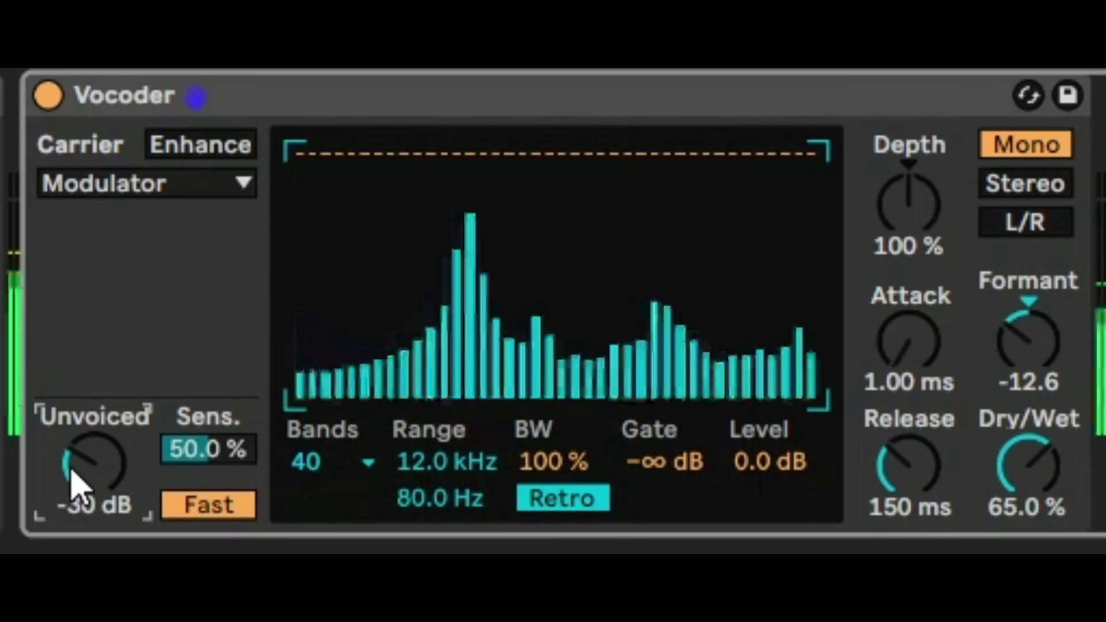
pyautogui.click(1003, 384)
pyautogui.doubleClick(1025, 366)
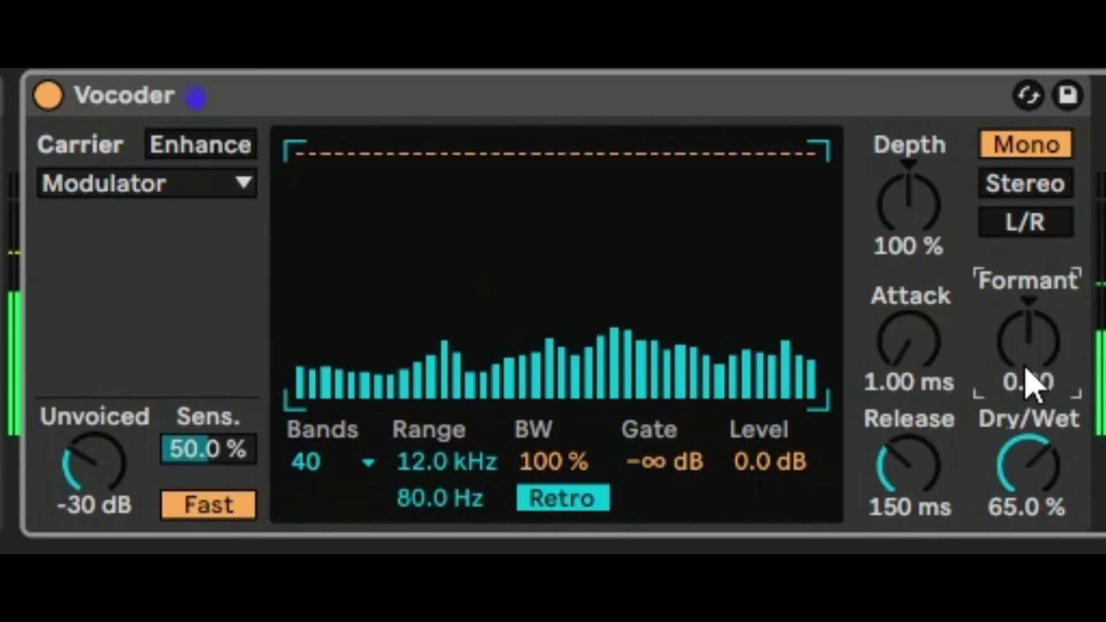
pyautogui.moveTo(1012, 449); pyautogui.dragTo(1013, 392)
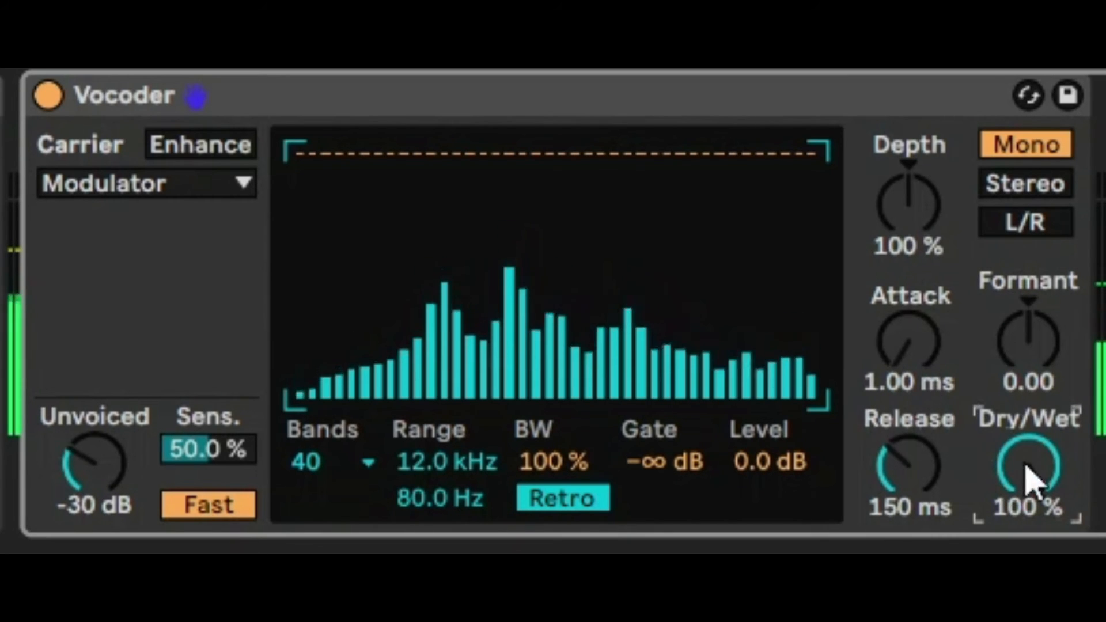
# Step: Set the Vocoder's Attack to 1.83 ms and Release to 46.0 ms, and reduce the number of bands to 4
pyautogui.click(916, 357)
pyautogui.moveTo(929, 481); pyautogui.dragTo(928, 519)
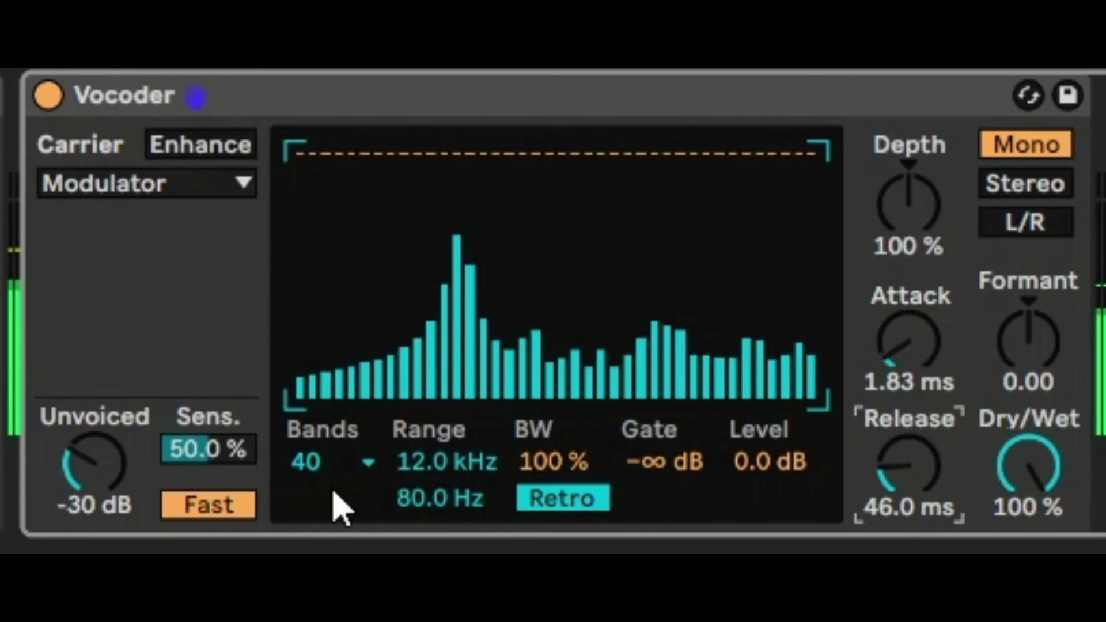
pyautogui.click(328, 464)
pyautogui.click(326, 108)
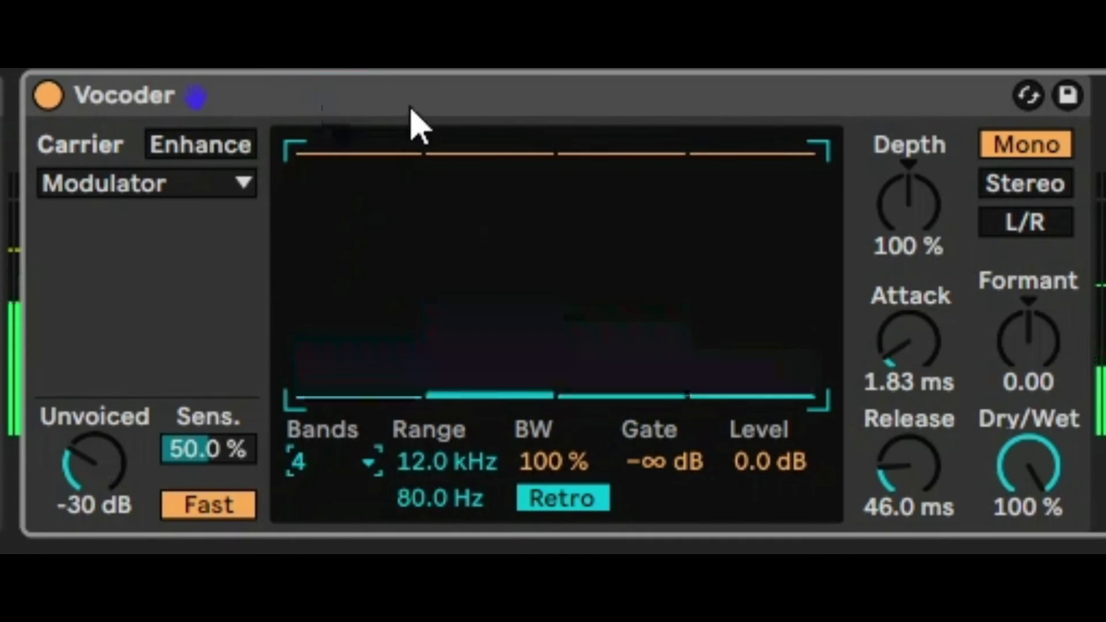
# Step: Set the Depth to 60.3 %, the channel mode to Stereo and the output Level to 11 dB
pyautogui.click(902, 245)
pyautogui.moveTo(902, 245); pyautogui.dragTo(902, 269)
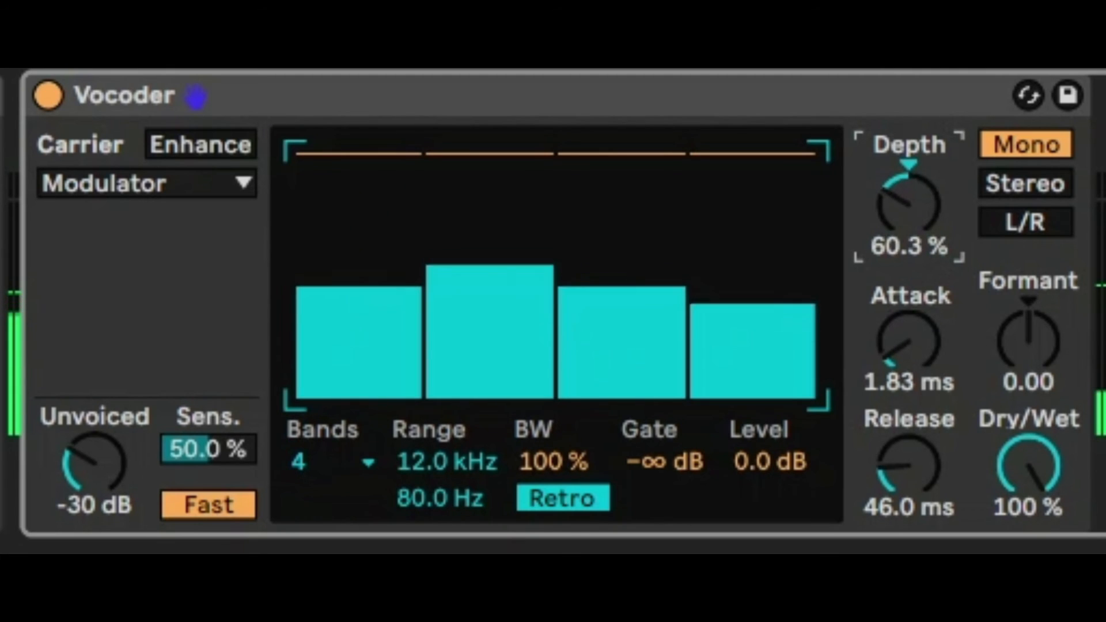
pyautogui.click(1029, 188)
pyautogui.moveTo(752, 482)
pyautogui.mouseDown()
pyautogui.moveTo(752, 447)
pyautogui.moveTo(755, 484)
pyautogui.mouseUp()
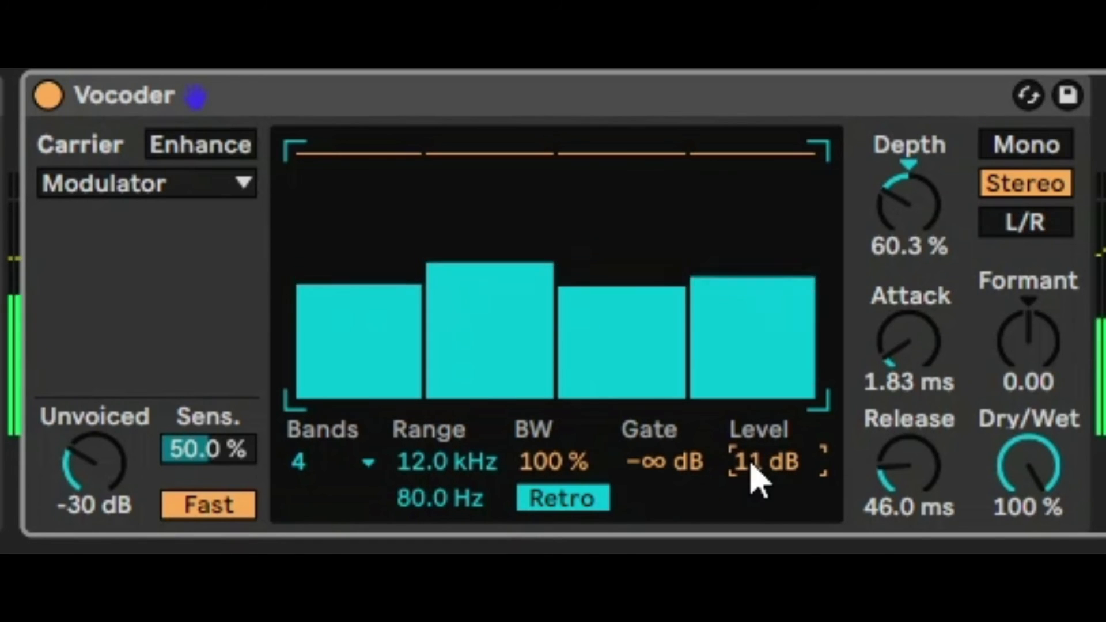
# Step: Switch the filter bank to Precise, raise the lower Range limit to 267 Hz and set the Formant to 17.7
pyautogui.click(564, 503)
pyautogui.moveTo(450, 516)
pyautogui.mouseDown()
pyautogui.moveTo(449, 490)
pyautogui.moveTo(452, 514)
pyautogui.mouseUp()
pyautogui.moveTo(997, 346); pyautogui.dragTo(1029, 315)
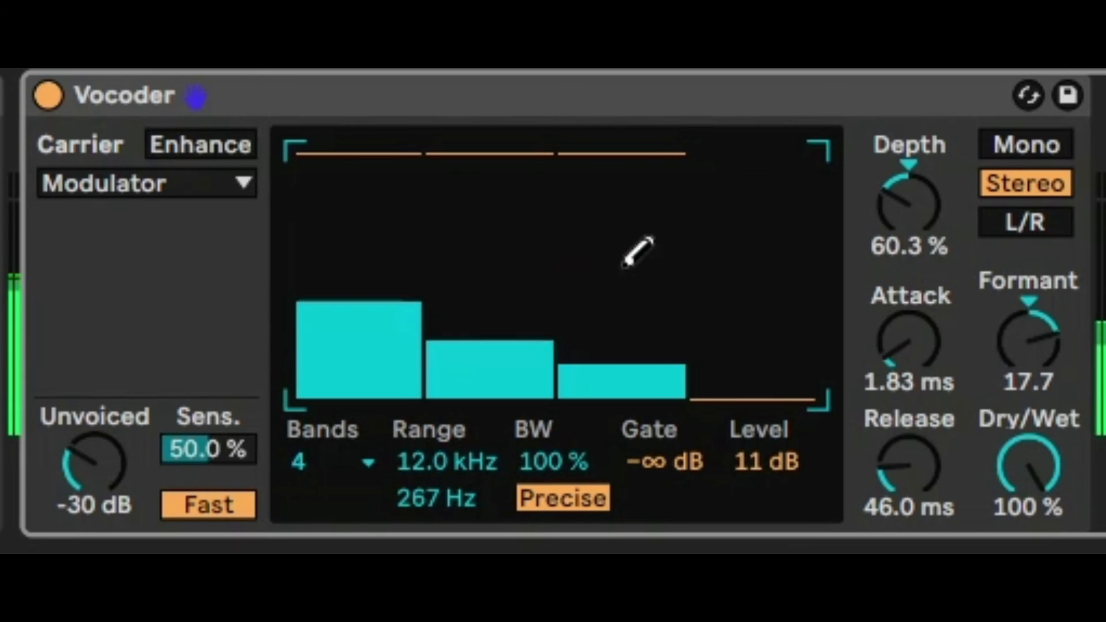
# Step: Pull the second and third of the four bands down to minimum so only the lowest band passes
pyautogui.moveTo(631, 151); pyautogui.dragTo(613, 433)
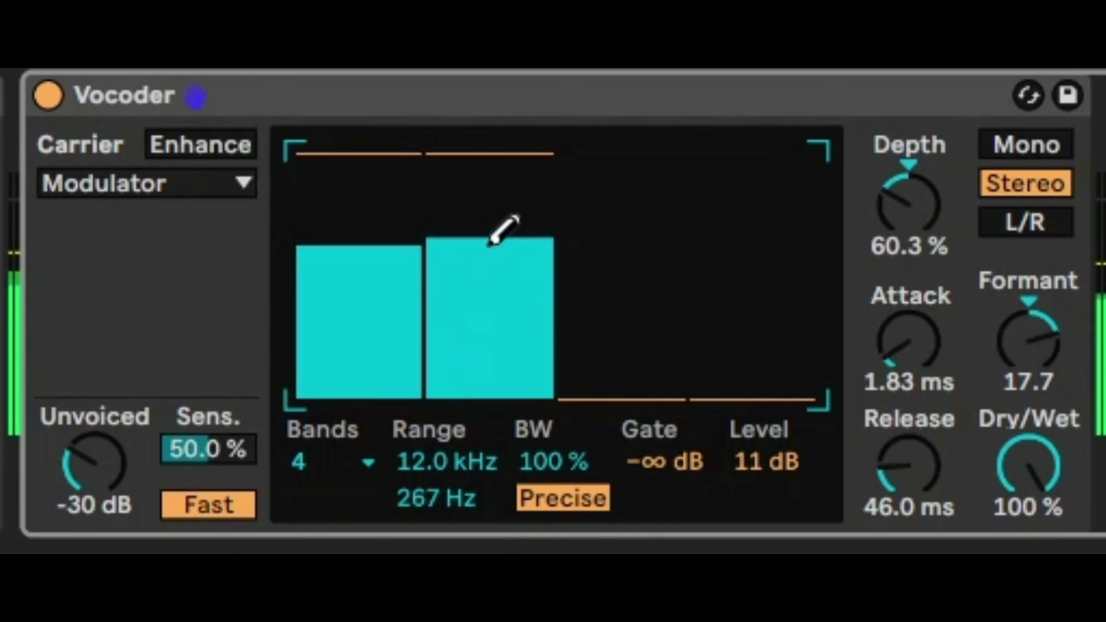
pyautogui.moveTo(497, 191); pyautogui.dragTo(478, 435)
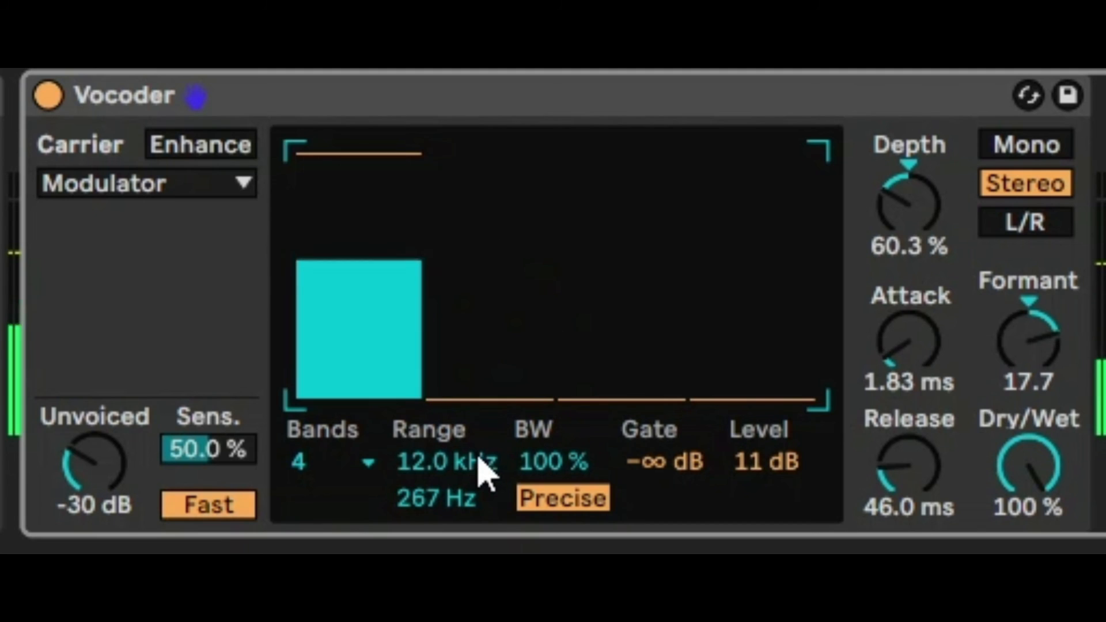
# Step: Change the carrier to Pitch Tracking, restore all four bands to full level and play the vocal
pyautogui.click(111, 176)
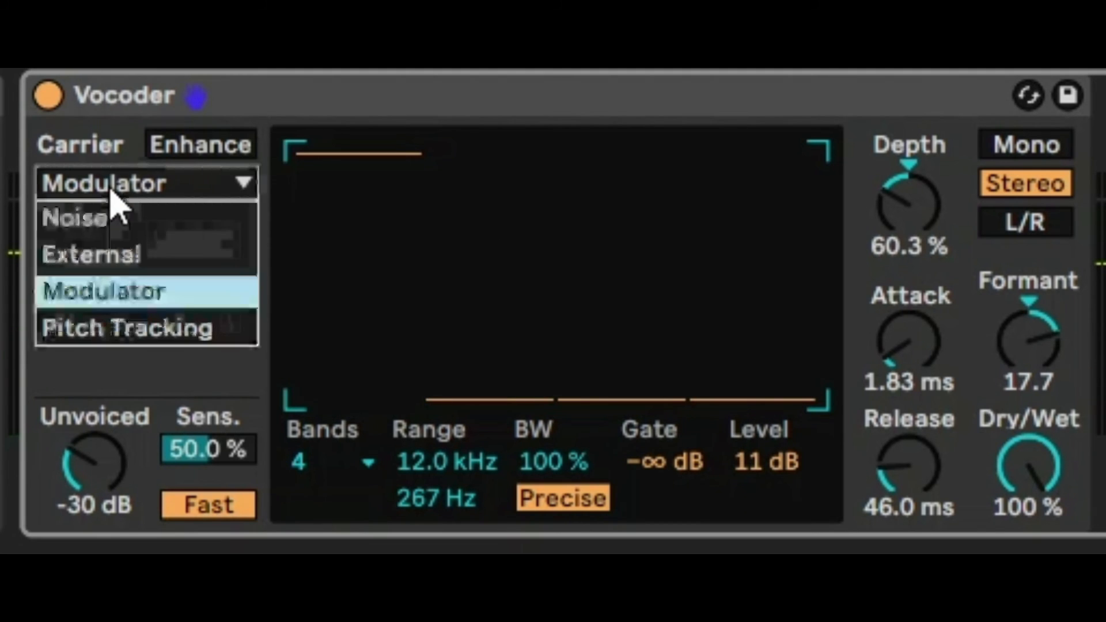
pyautogui.click(119, 346)
pyautogui.moveTo(345, 141); pyautogui.dragTo(806, 141)
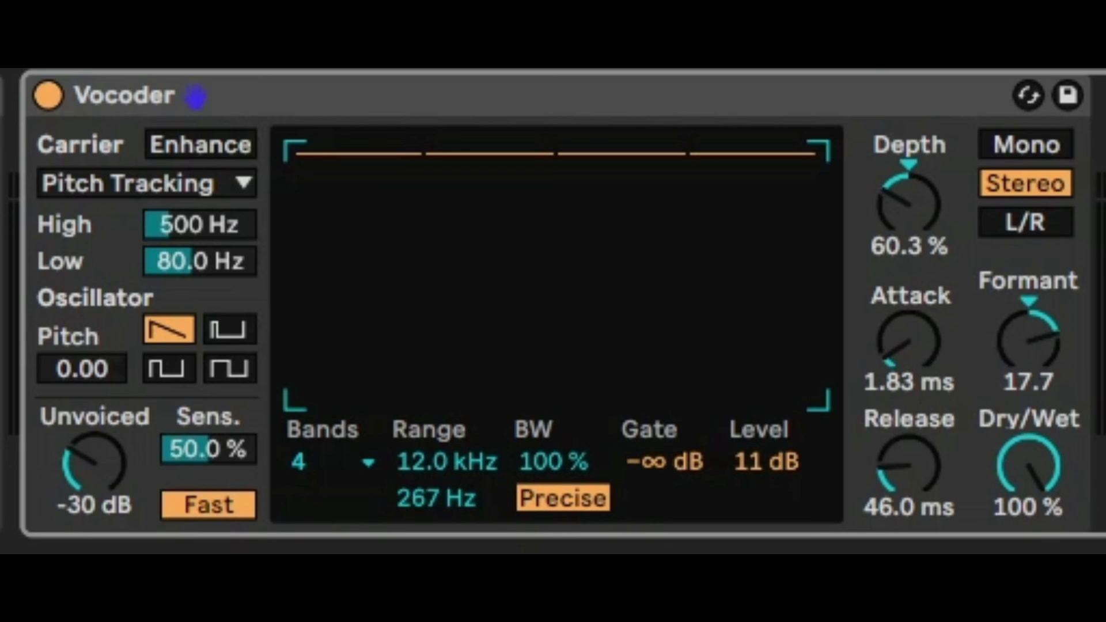
pyautogui.press('space')
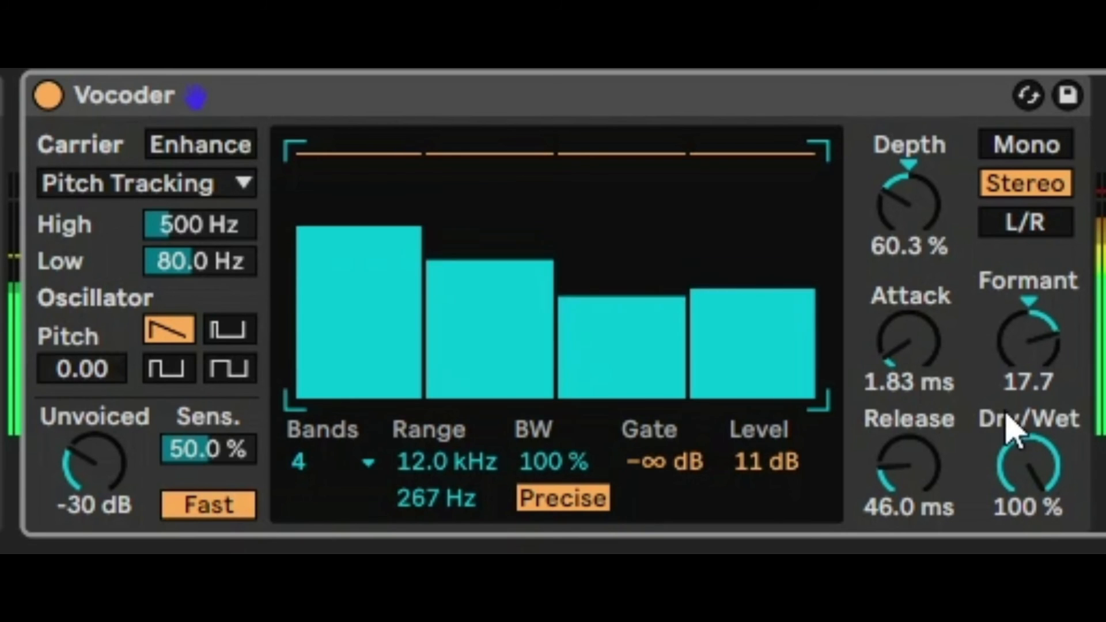
# Step: Reset the Vocoder's output Level to 0 dB and increase the number of bands to 40
pyautogui.click(797, 472)
pyautogui.press('Delete')
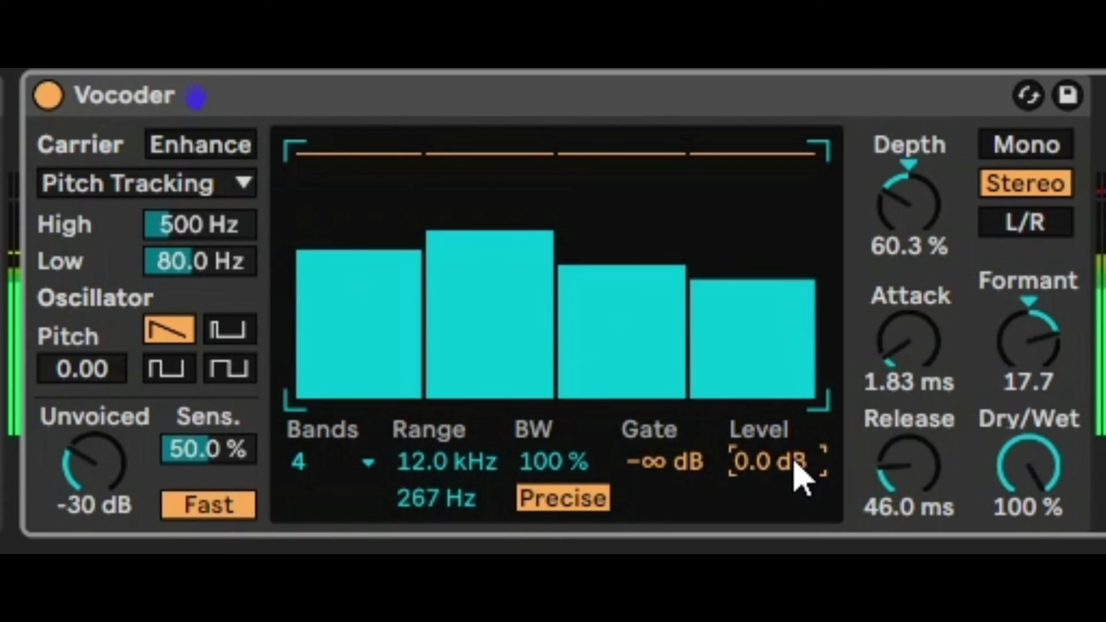
pyautogui.click(349, 460)
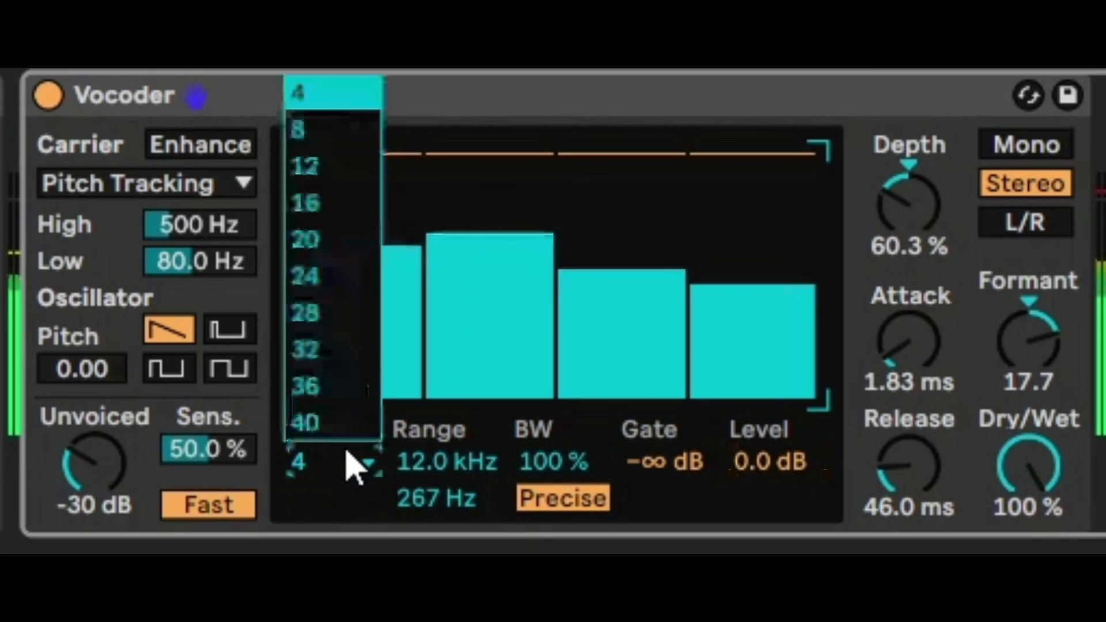
pyautogui.click(338, 427)
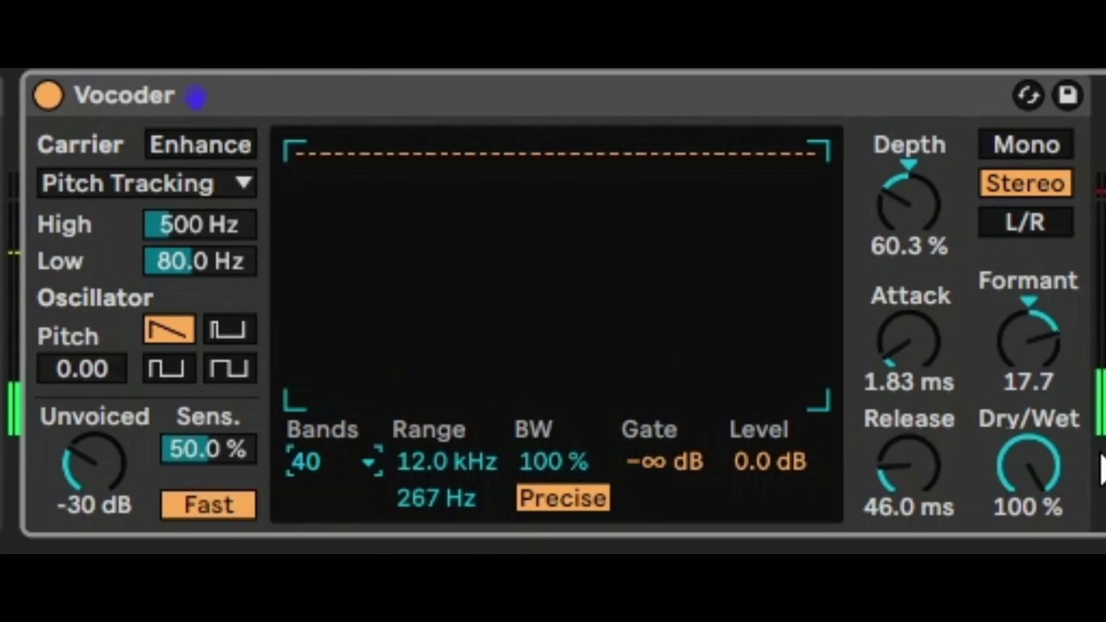
# Step: Widen the pitch-tracking range to 47.9–627 Hz, and give the oscillator the narrowest pulse waveform with a pitch of -3.94
pyautogui.moveTo(223, 234); pyautogui.dragTo(223, 271)
pyautogui.click(222, 338)
pyautogui.moveTo(112, 377)
pyautogui.mouseDown()
pyautogui.moveTo(112, 311)
pyautogui.moveTo(107, 384)
pyautogui.mouseUp()
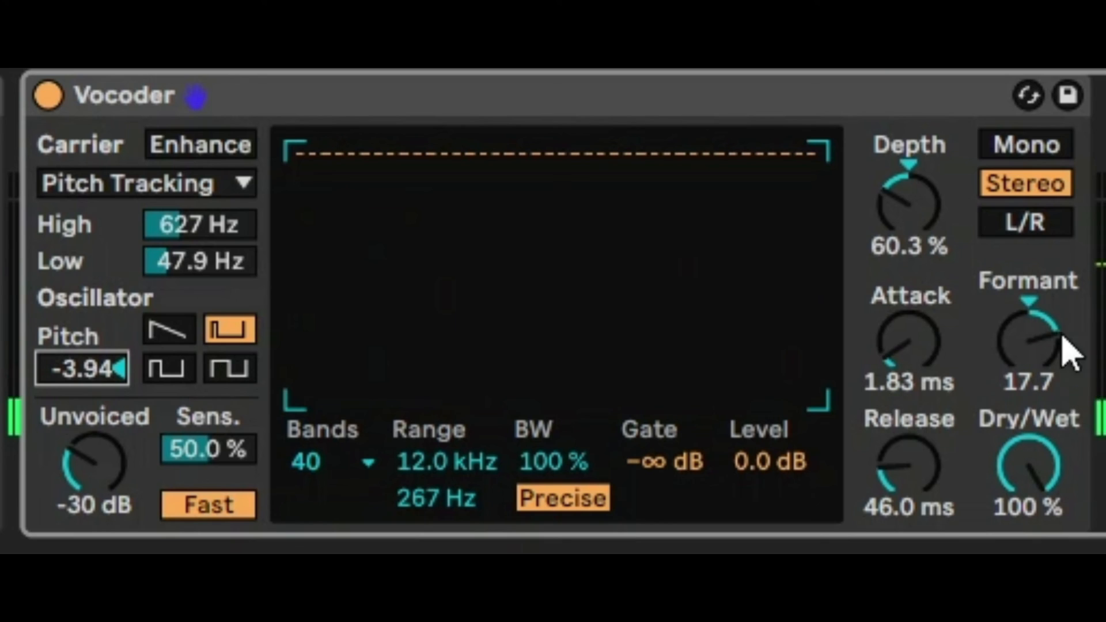
# Step: Reset the Formant to 0.00 and raise the Vocoder's Depth to 100 %
pyautogui.click(1057, 346)
pyautogui.press('Delete')
pyautogui.moveTo(934, 222); pyautogui.dragTo(934, 176)
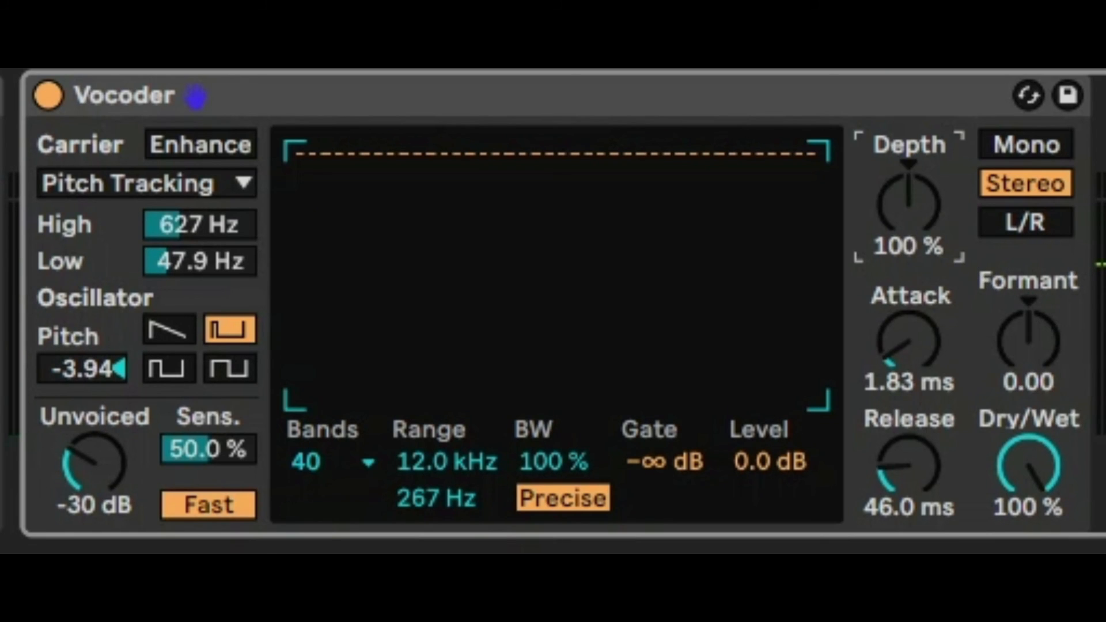
# Step: Shorten the Release to 25.9 ms and lower the Dry/Wet mix to 69 %
pyautogui.click(909, 465)
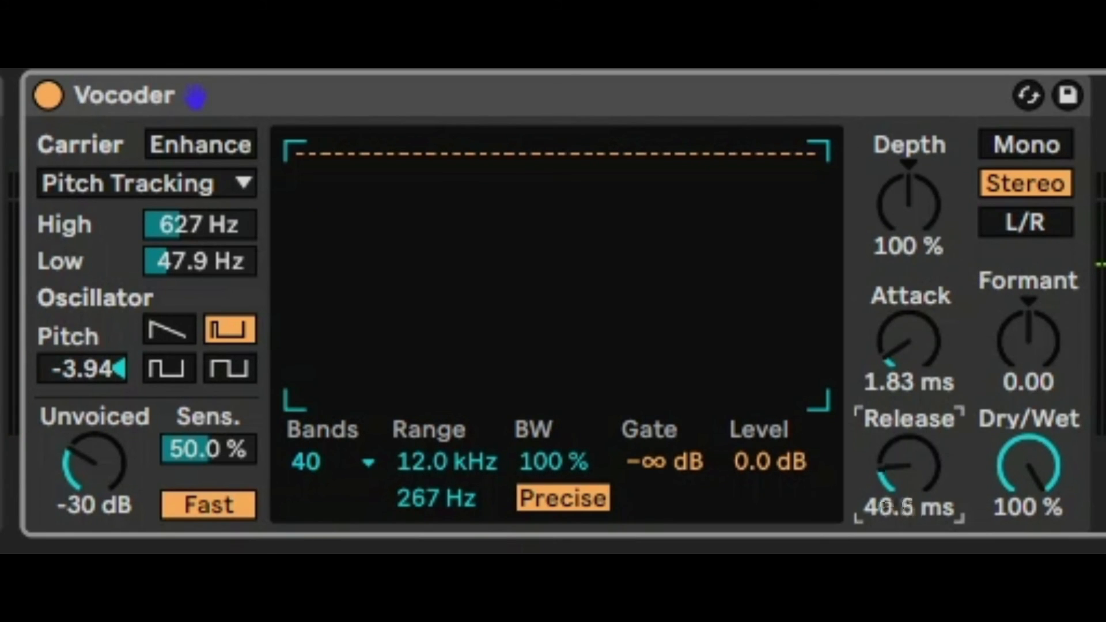
pyautogui.moveTo(925, 464); pyautogui.dragTo(925, 476)
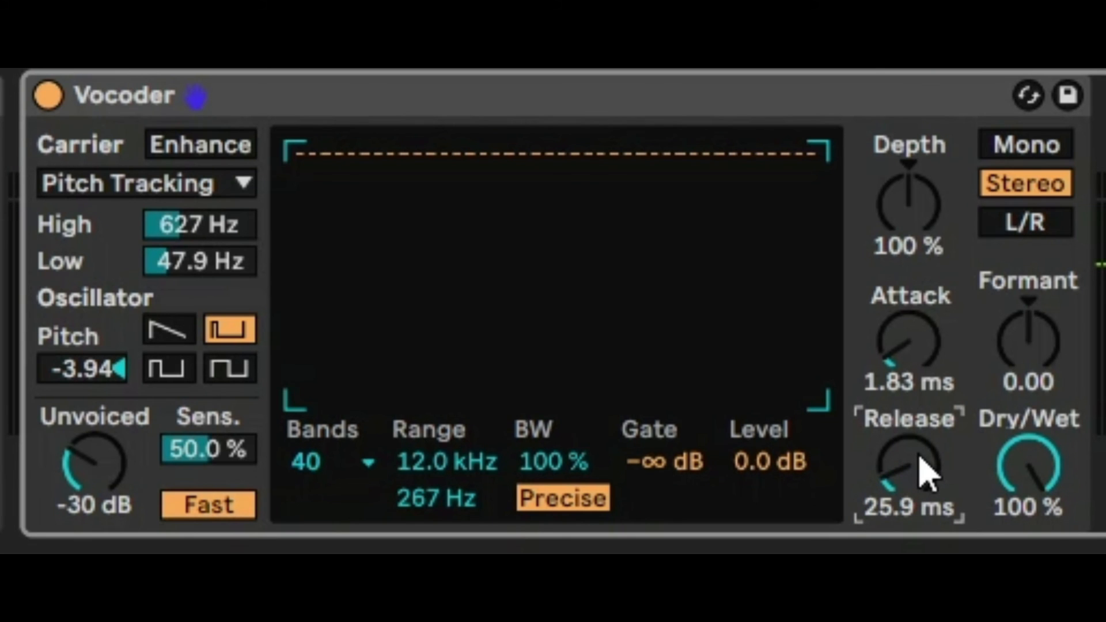
pyautogui.click(1030, 464)
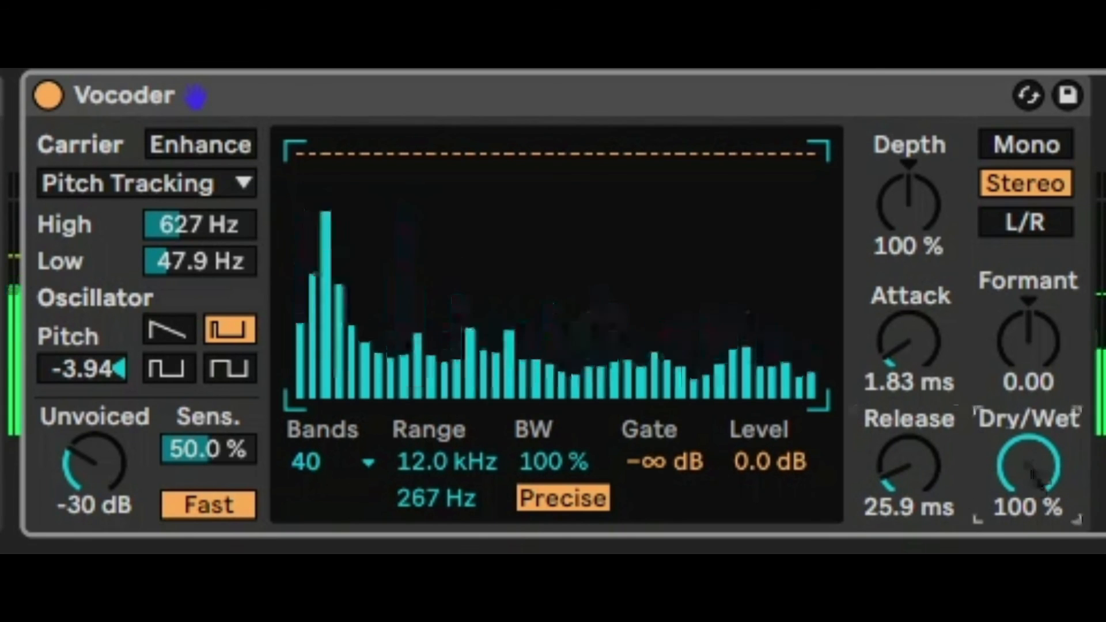
pyautogui.moveTo(1031, 464); pyautogui.dragTo(1030, 482)
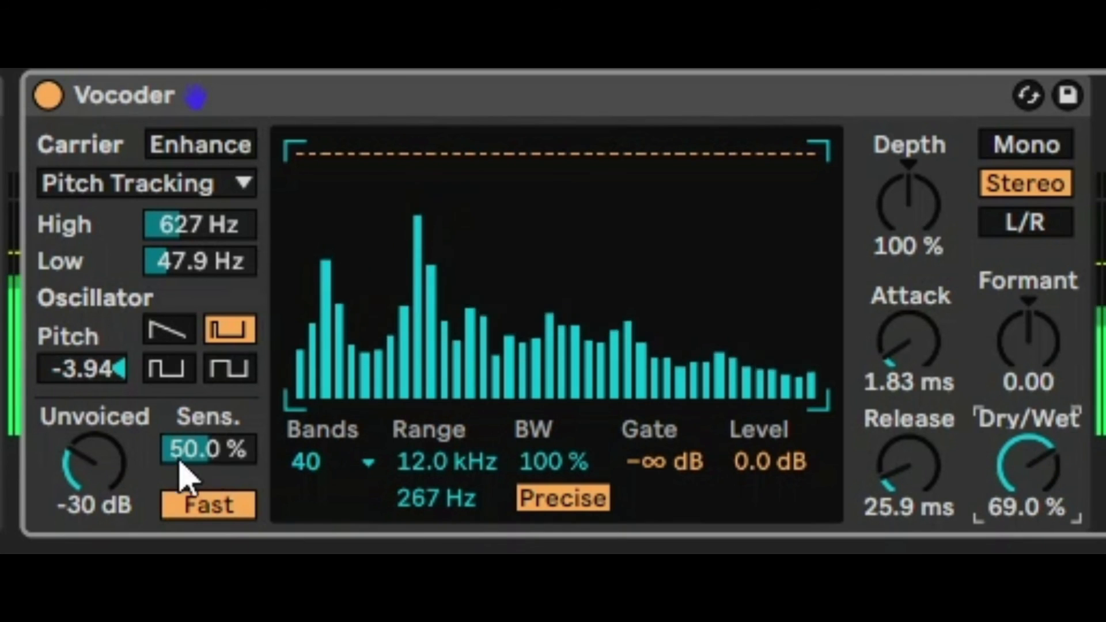
# Step: Set the oscillator pitch to -5.00 and lower the Dry/Wet mix to 54 %
pyautogui.click(78, 368)
pyautogui.write('-')
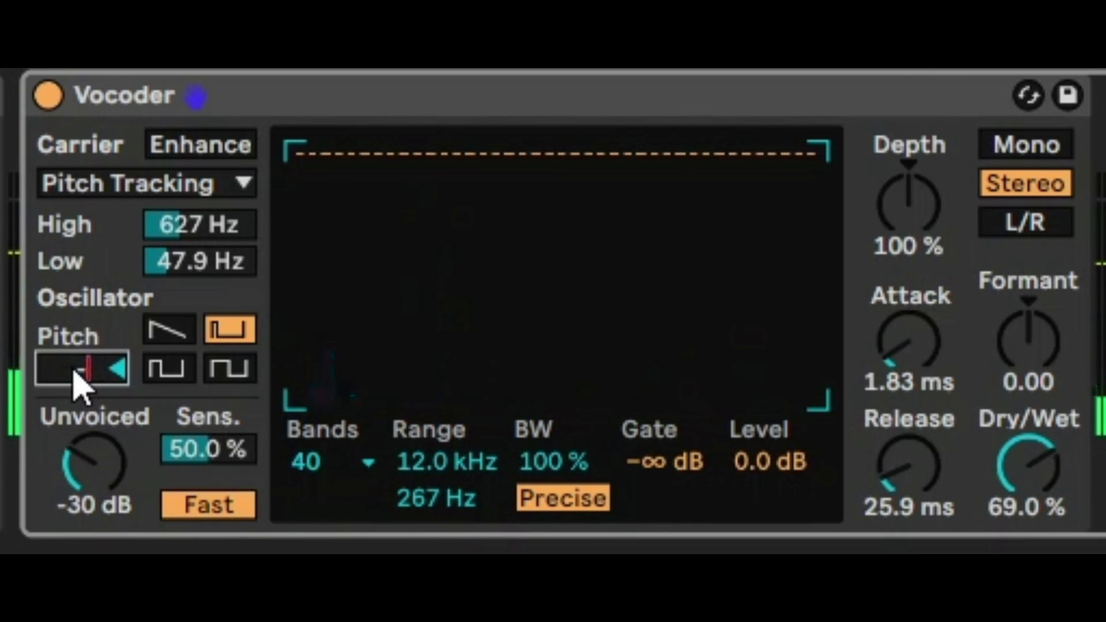
pyautogui.write('5')
pyautogui.press('Return')
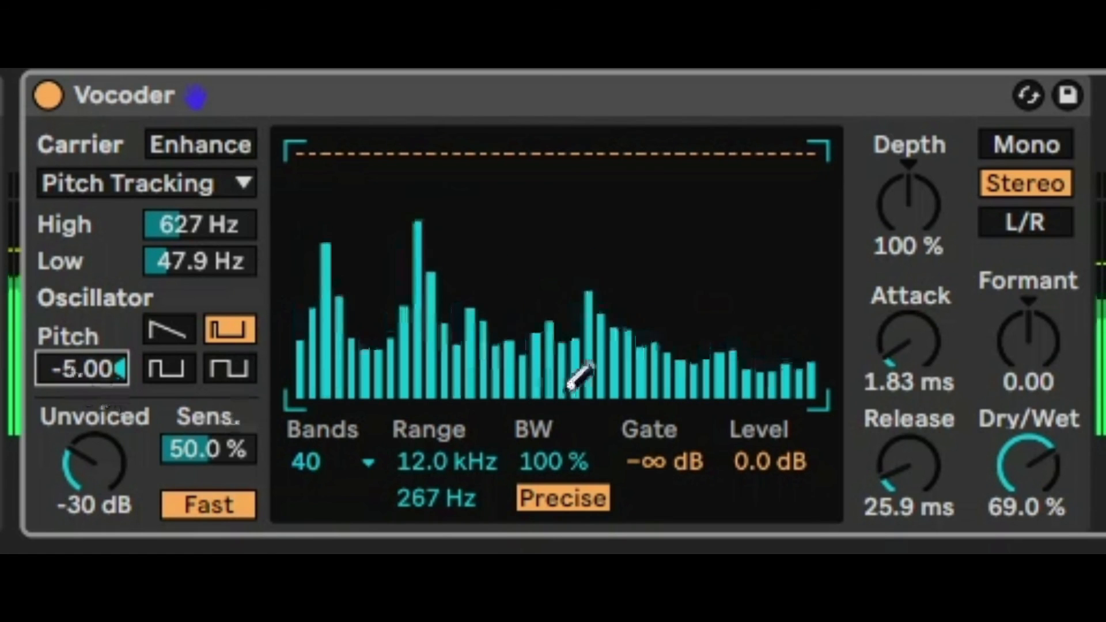
pyautogui.moveTo(1009, 496); pyautogui.dragTo(1009, 514)
# Step: Switch the filter bank to Retro, and set unvoiced detection to Slow with its level at minus infinity
pyautogui.click(576, 501)
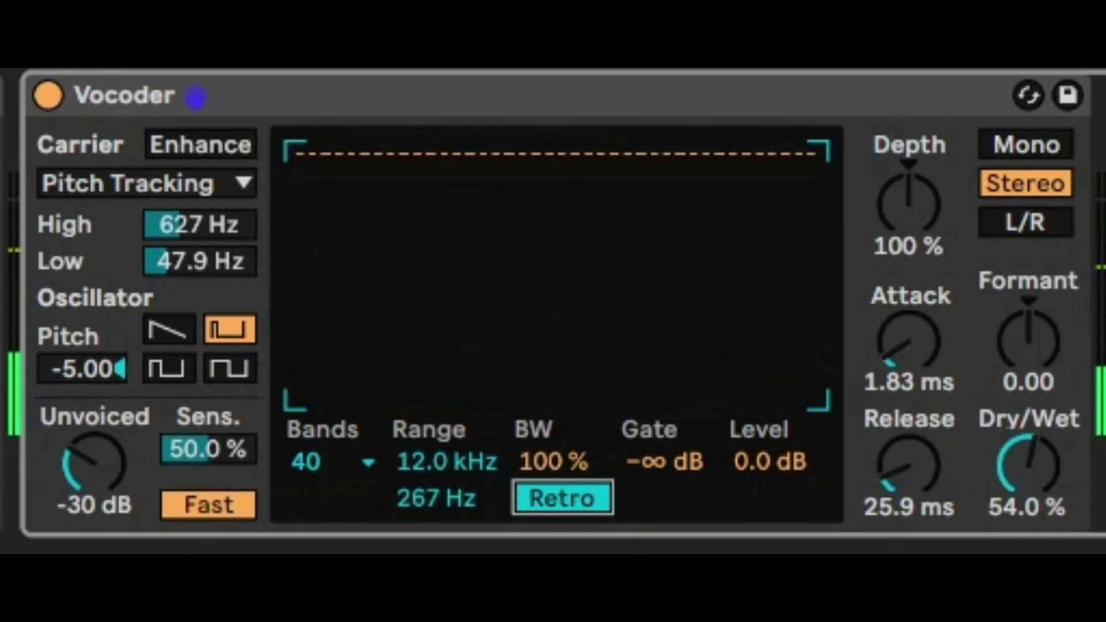
pyautogui.click(208, 507)
pyautogui.moveTo(79, 469)
pyautogui.mouseDown()
pyautogui.moveTo(79, 478)
pyautogui.moveTo(79, 469)
pyautogui.mouseUp()
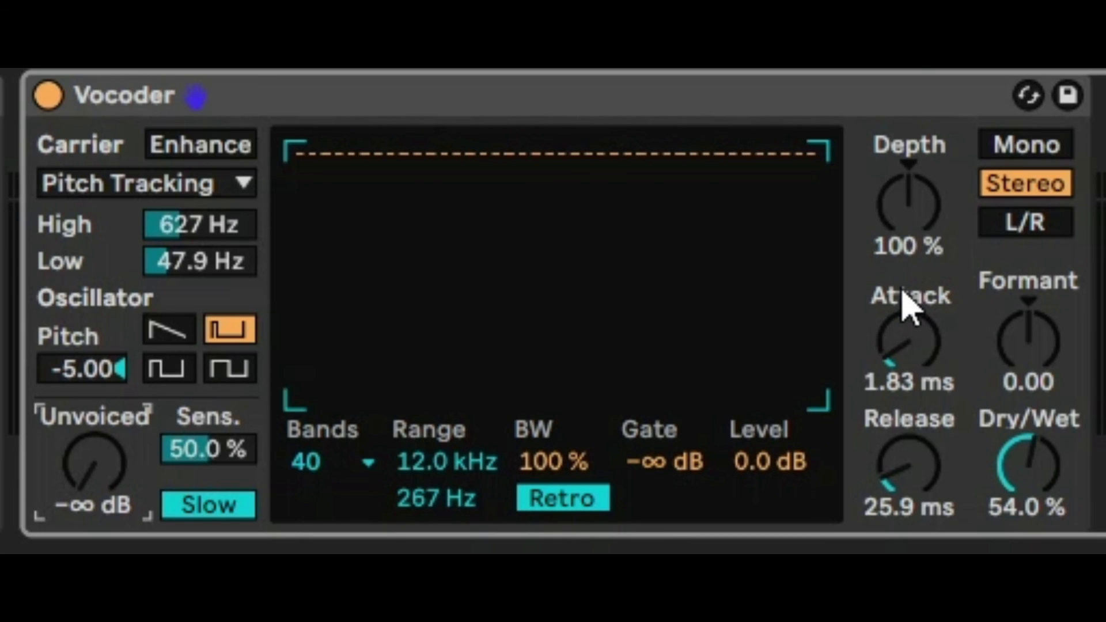
# Step: Turn on the carrier's Enhance option and compare the playing vocal with it off and on, leaving it on
pyautogui.click(222, 153)
pyautogui.press('space')
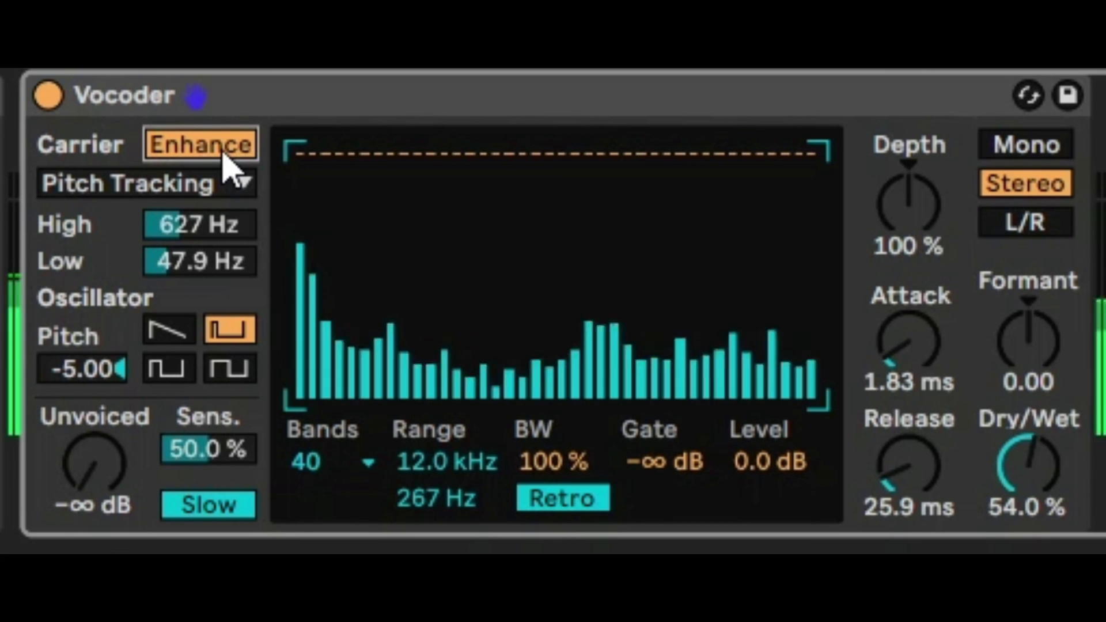
pyautogui.click(222, 154)
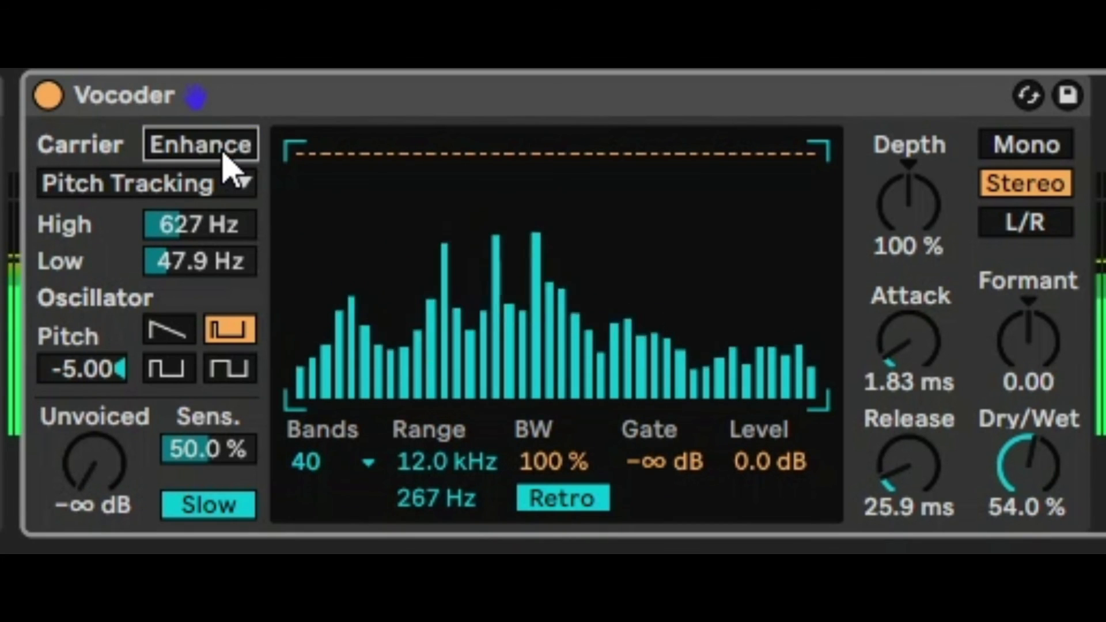
pyautogui.click(222, 153)
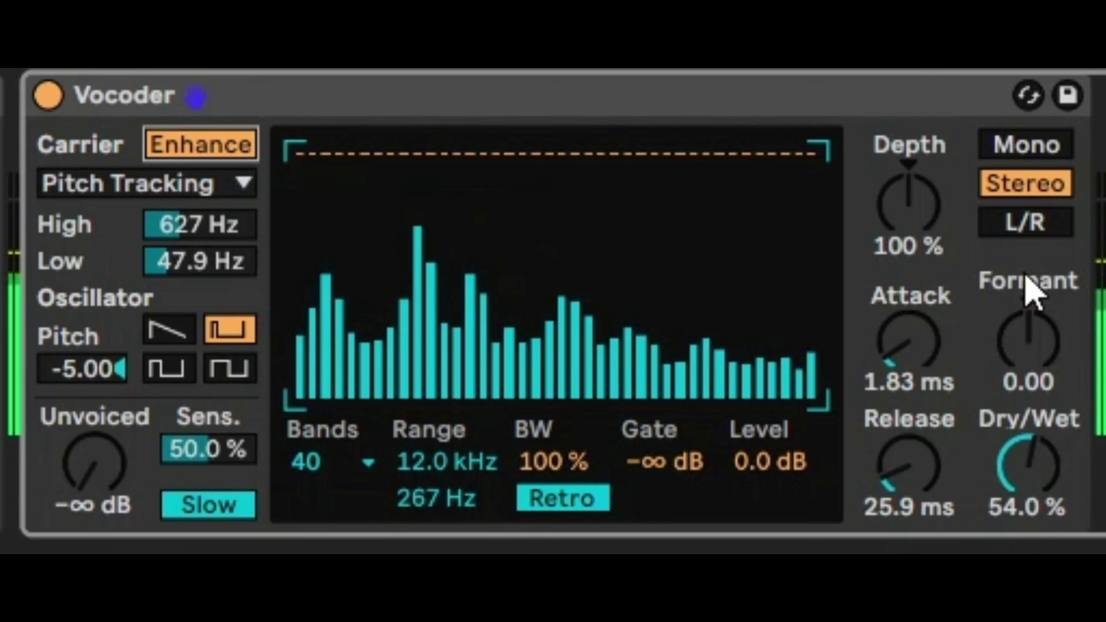
pyautogui.click(928, 227)
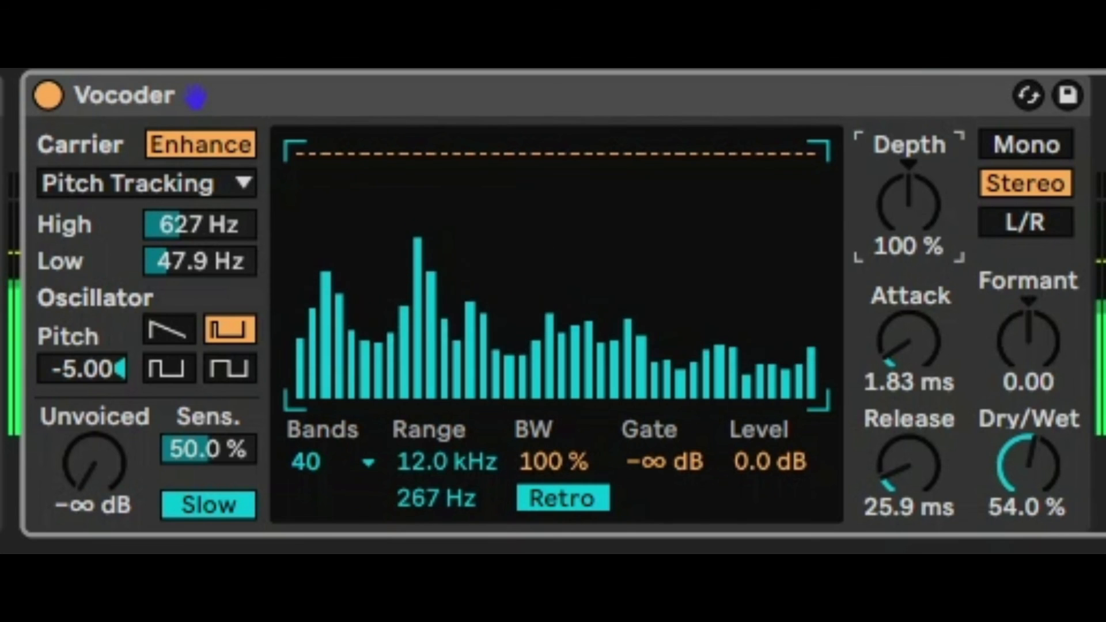
pyautogui.click(1029, 226)
pyautogui.moveTo(903, 359); pyautogui.dragTo(910, 312)
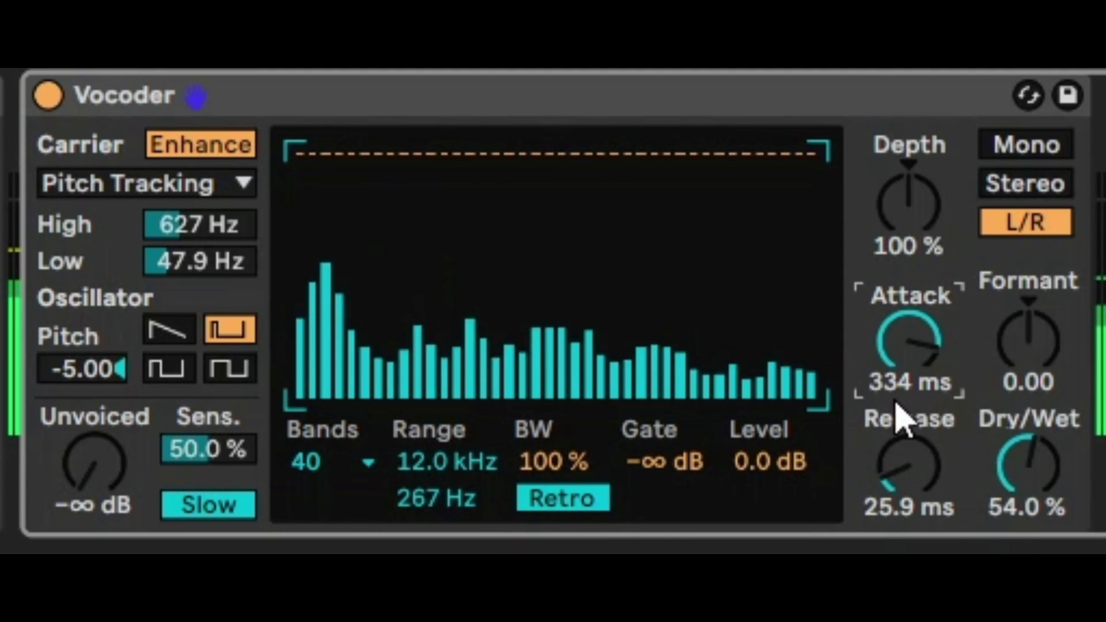
# Step: Try a 30 s Release before setting it to 105 ms, and reduce the number of bands to 20
pyautogui.moveTo(914, 469); pyautogui.dragTo(914, 369)
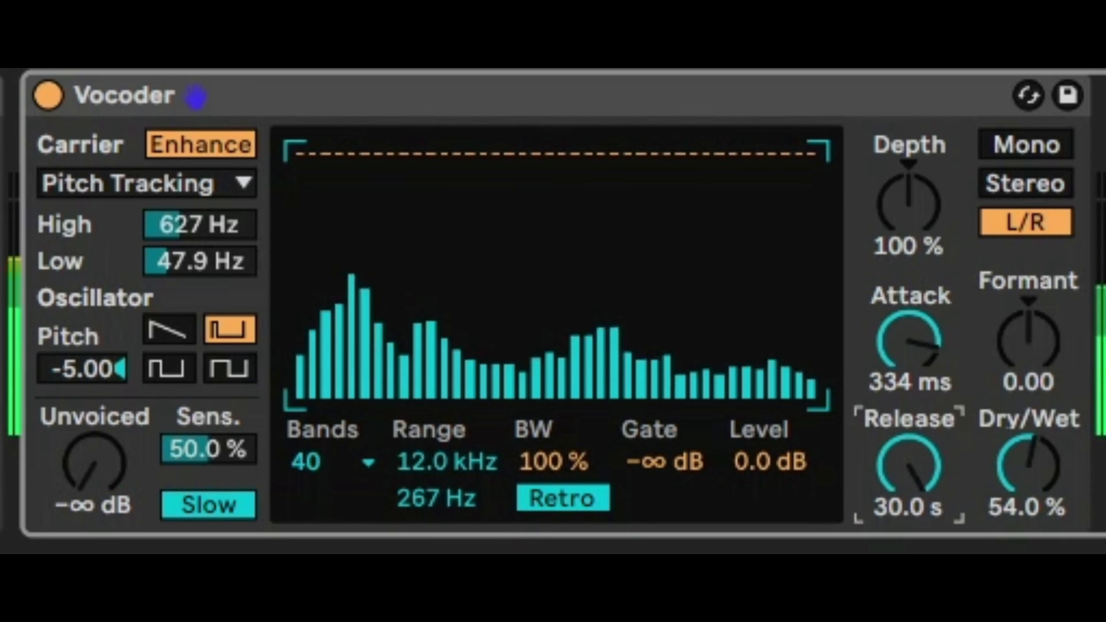
pyautogui.moveTo(914, 475); pyautogui.dragTo(914, 533)
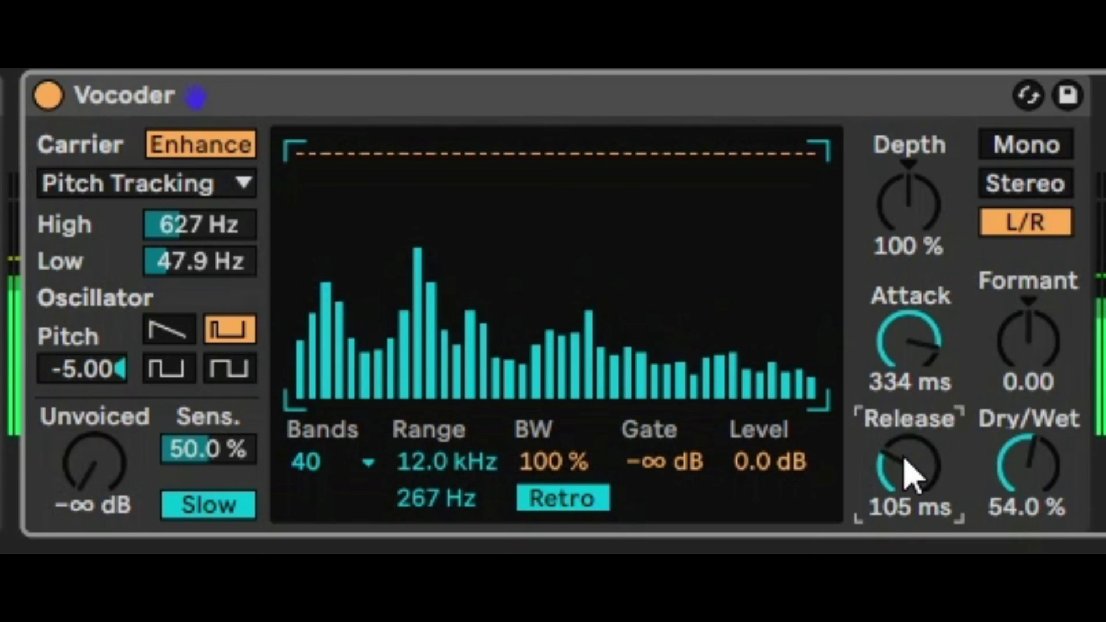
pyautogui.click(297, 478)
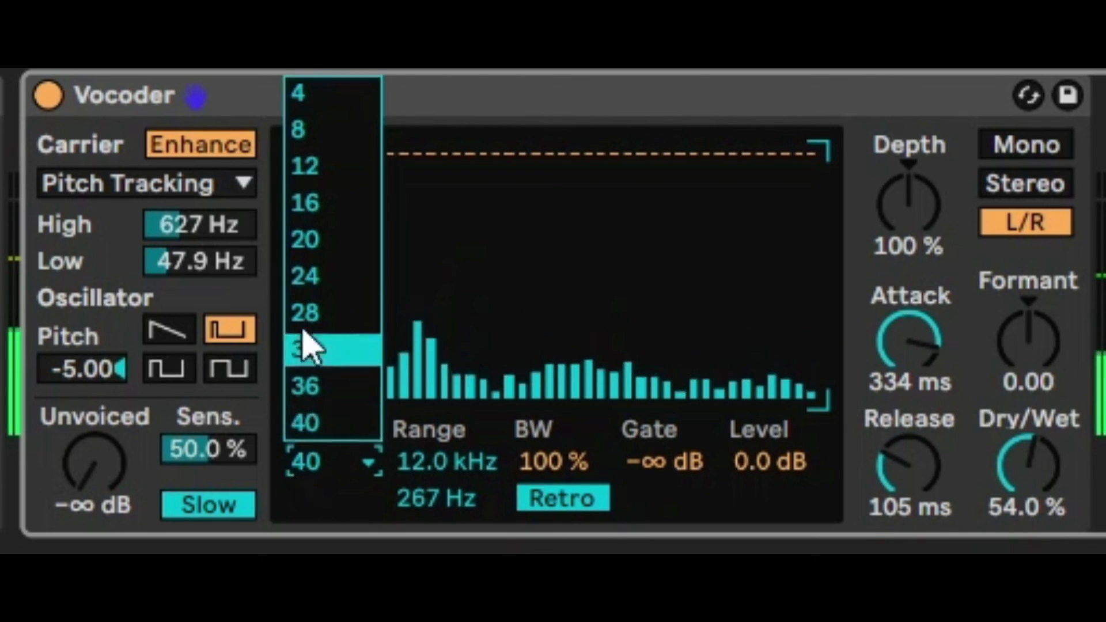
pyautogui.click(310, 242)
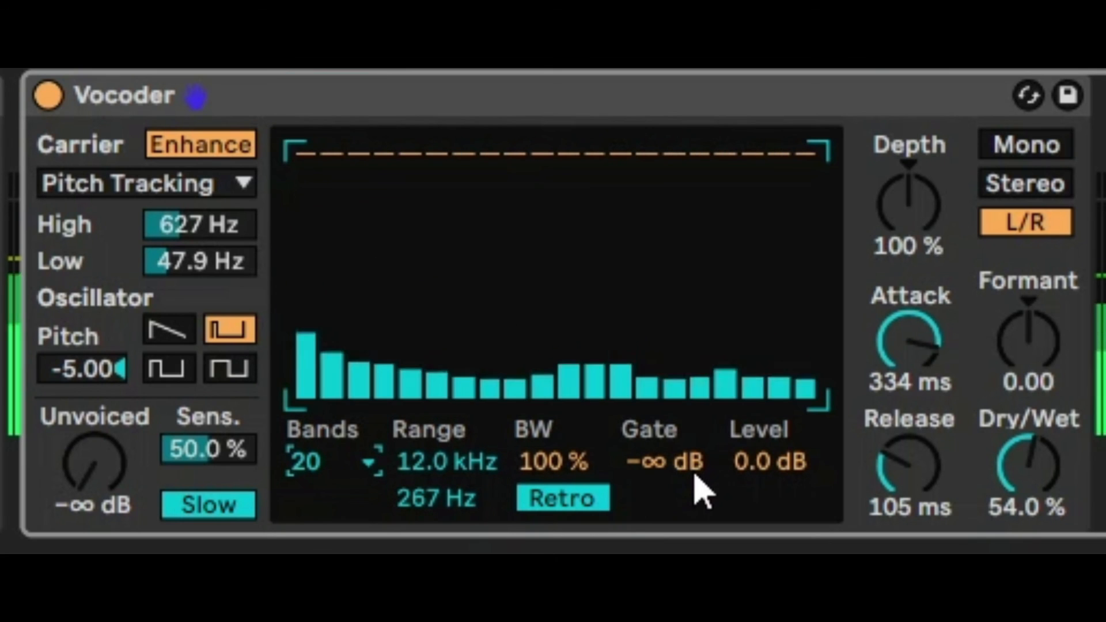
# Step: Raise the filter bank's Gate threshold to -15 dB and boost the output Level to 12 dB
pyautogui.moveTo(697, 470)
pyautogui.mouseDown()
pyautogui.moveTo(697, 442)
pyautogui.moveTo(695, 461)
pyautogui.mouseUp()
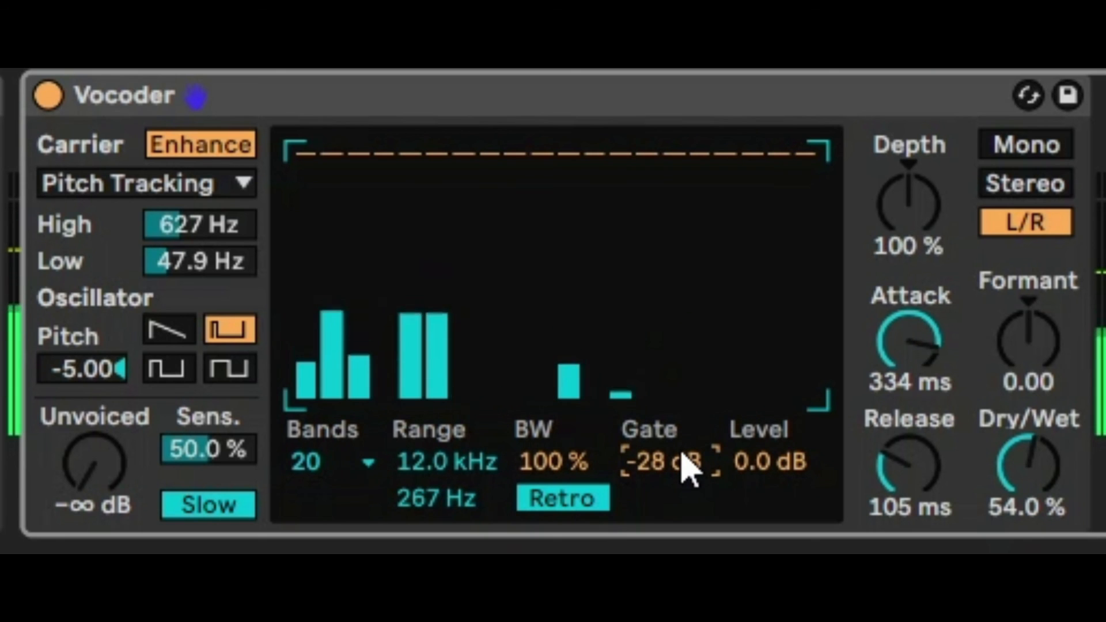
pyautogui.moveTo(704, 481); pyautogui.dragTo(704, 470)
pyautogui.moveTo(770, 461); pyautogui.dragTo(770, 443)
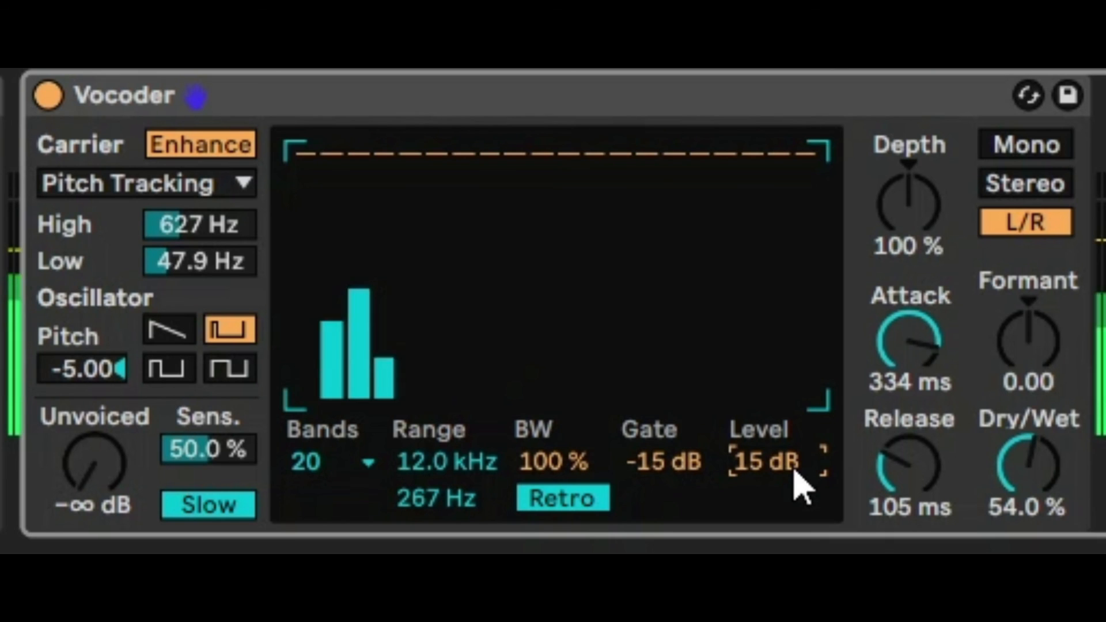
pyautogui.moveTo(770, 461); pyautogui.dragTo(770, 465)
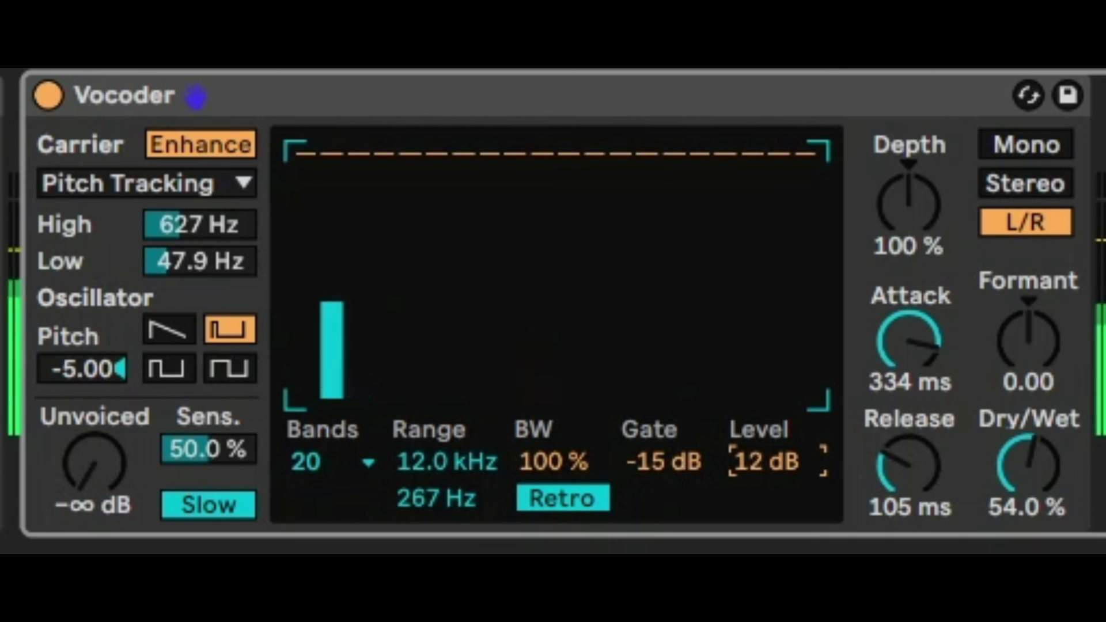